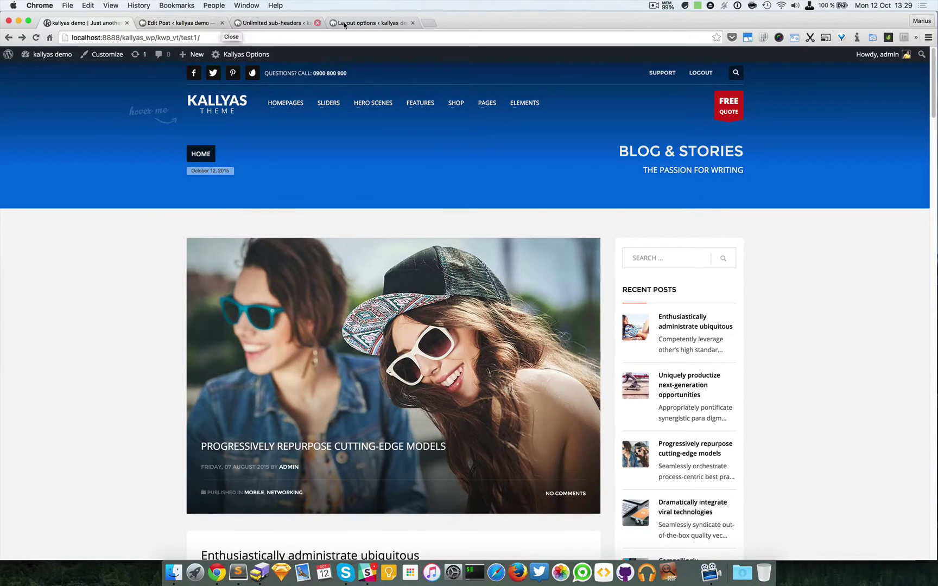
Close the Unlimited sub-headers tab and return to the Edit Post tab for 'Dramatically integrate viral technologies'.
{"action": "left_click", "coordinate": [317, 23]}
{"action": "left_click", "coordinate": [173, 23]}
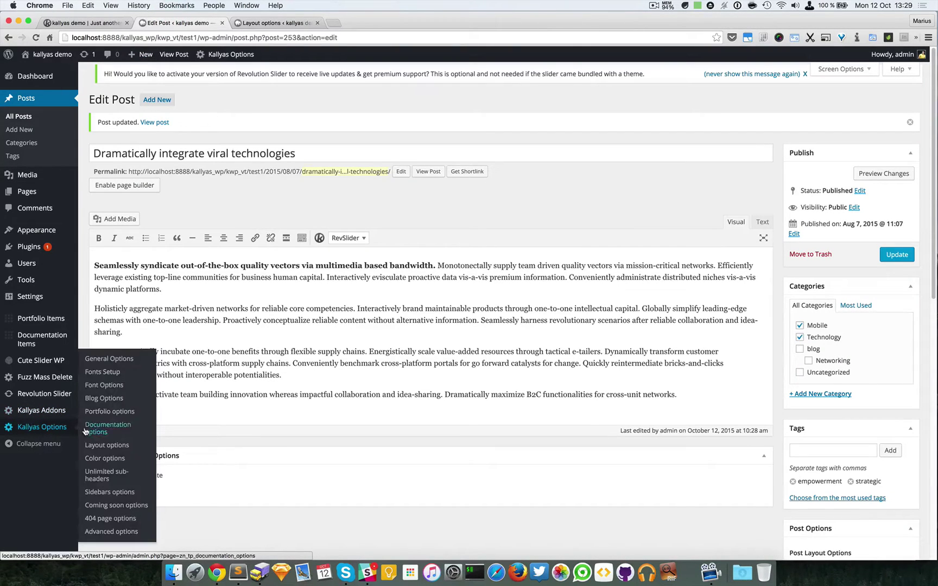
Open Kallyas Options > Unlimited sub-headers, then reload the blog front page.
{"action": "left_click", "coordinate": [111, 480]}
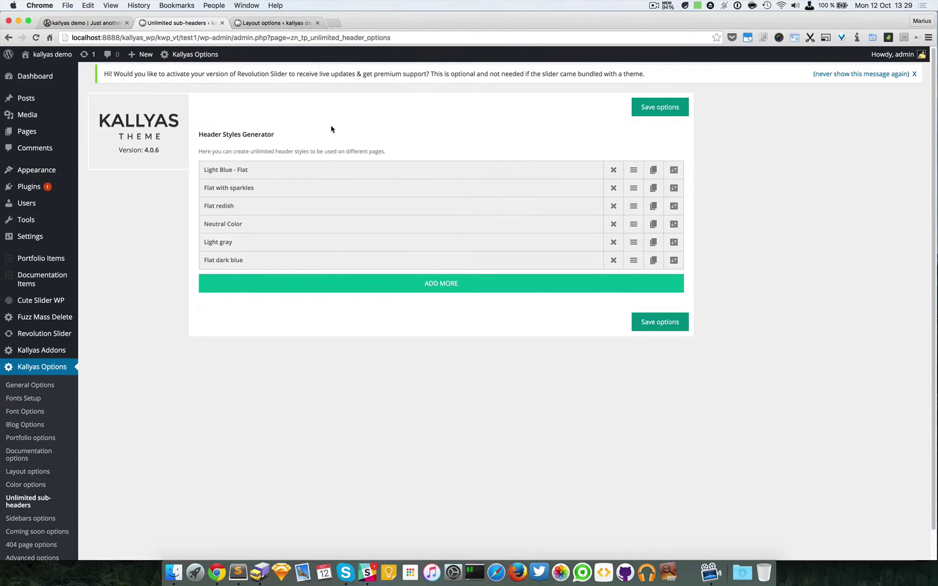
{"action": "left_click", "coordinate": [113, 25]}
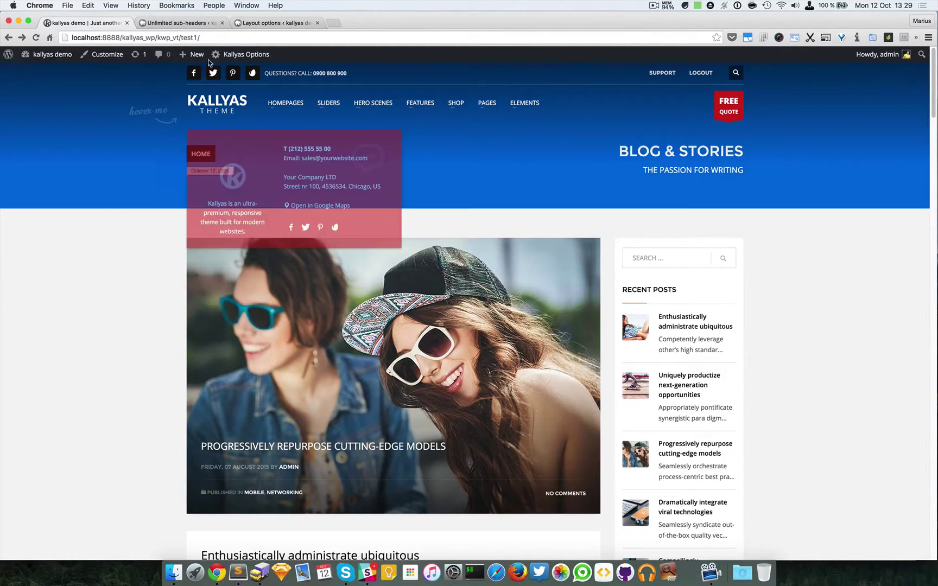
{"action": "left_click", "coordinate": [172, 23]}
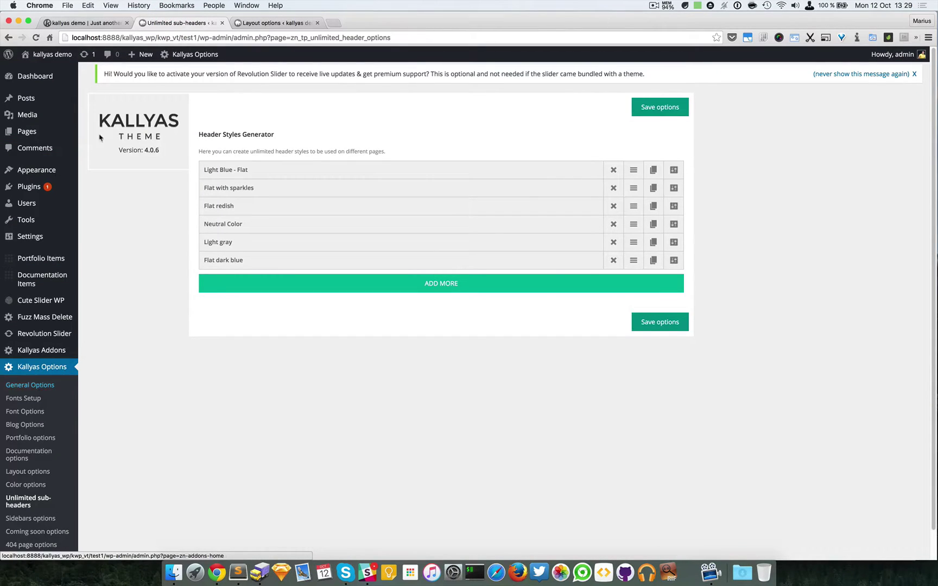
{"action": "left_click", "coordinate": [84, 23]}
{"action": "key", "text": "super+r"}
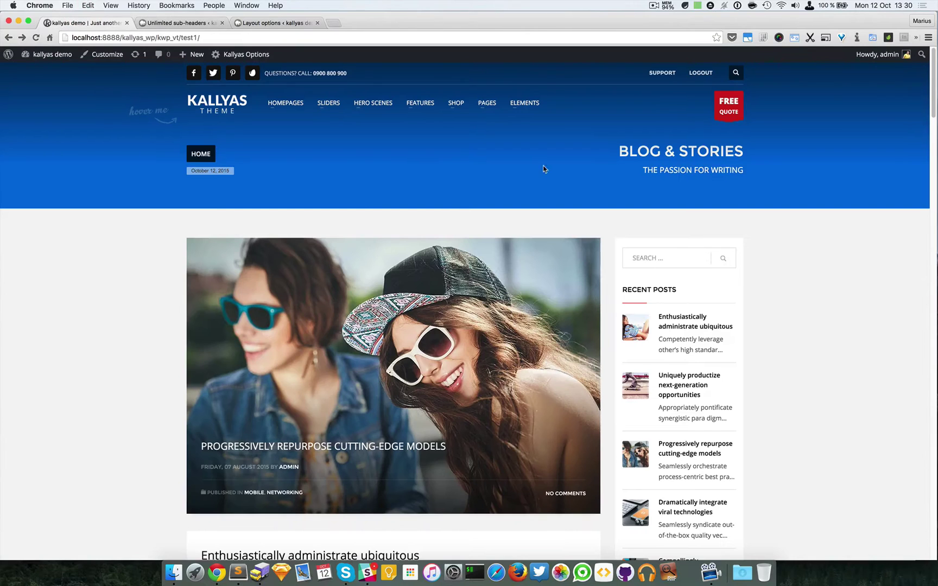
Review the Default Sub-header options under General Options, then go back to the blog front page.
{"action": "left_click", "coordinate": [166, 24]}
{"action": "left_click", "coordinate": [39, 386], "text": "super"}
{"action": "left_click", "coordinate": [257, 26]}
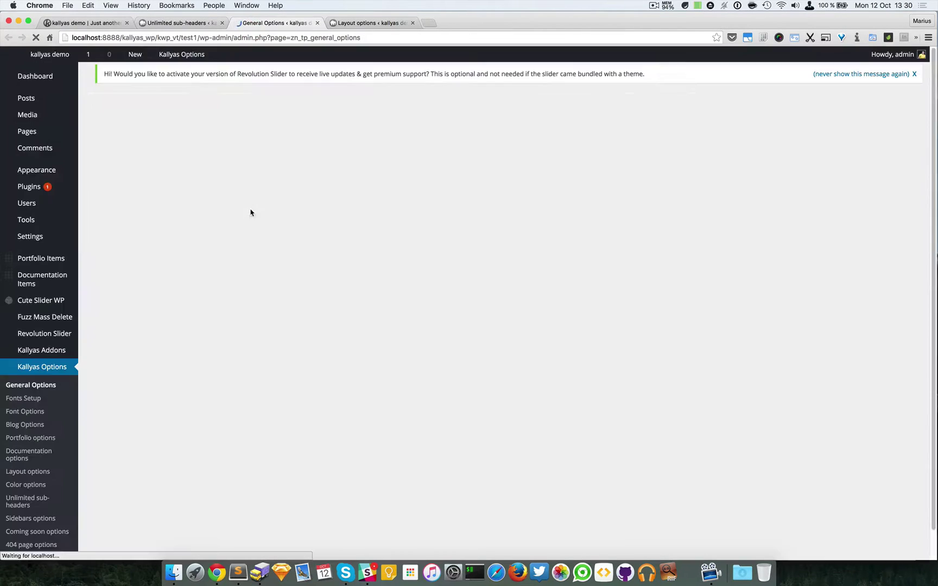
{"action": "left_click", "coordinate": [145, 249]}
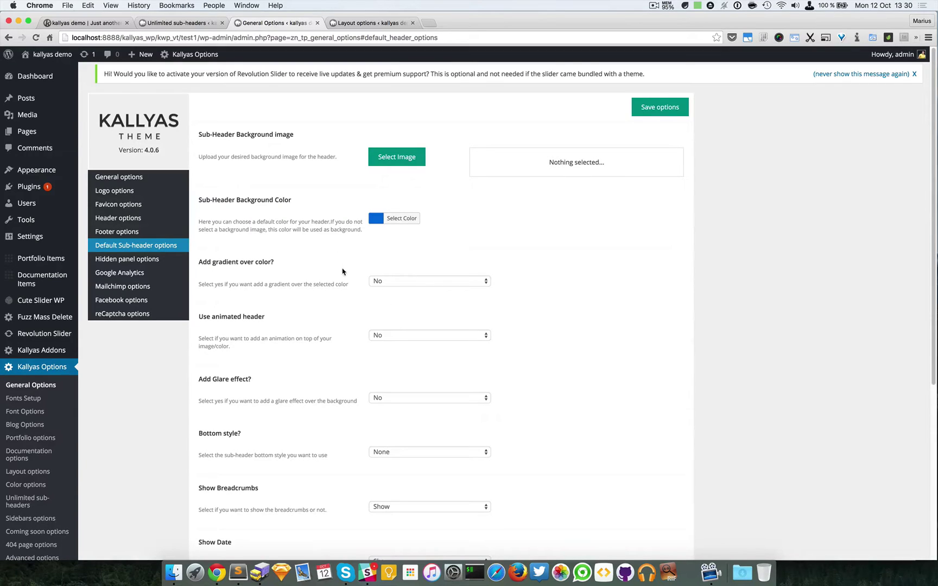
{"action": "scroll", "coordinate": [429, 413], "scroll_direction": "down", "scroll_amount": 3}
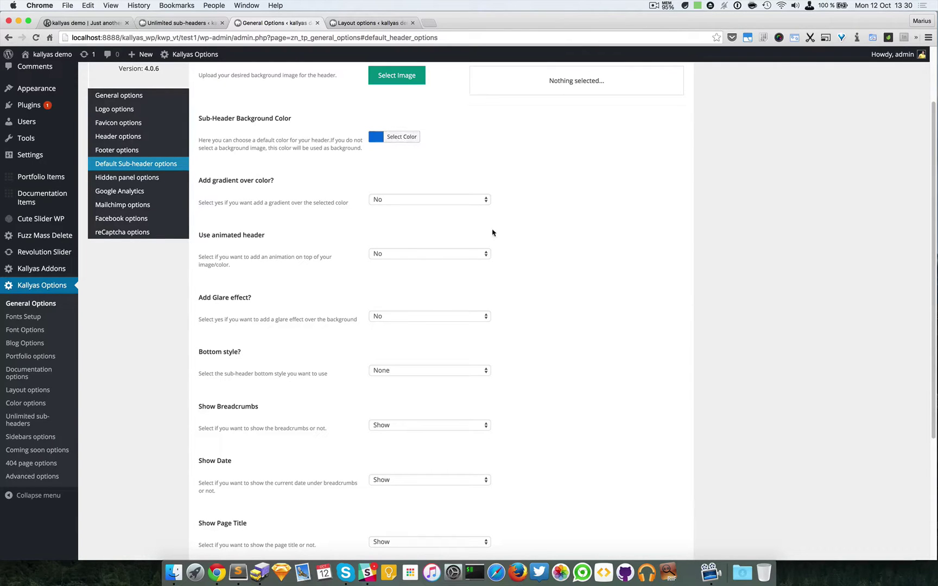
{"action": "left_click", "coordinate": [98, 23]}
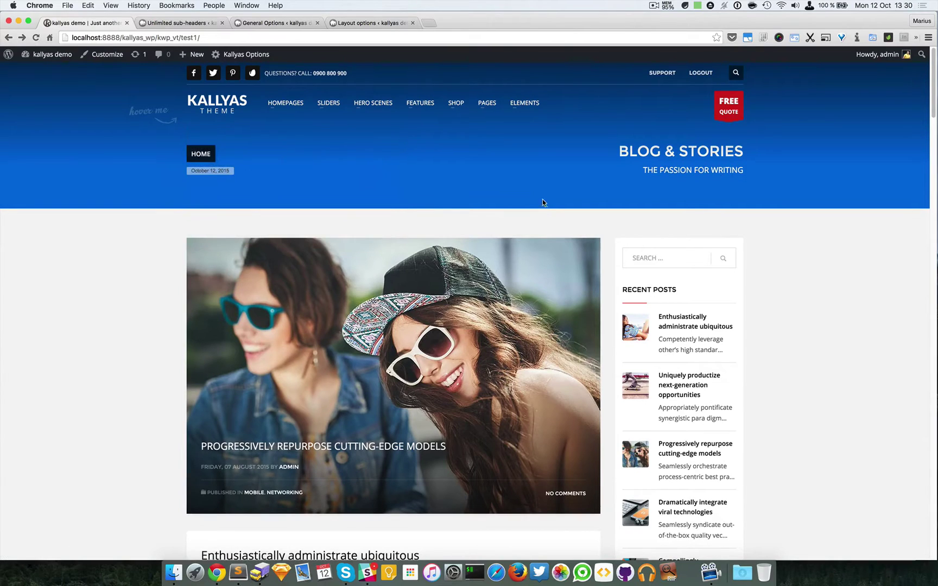
Open the featured post 'Progressively repurpose cutting-edge models' from the blog front page.
{"action": "left_click", "coordinate": [173, 23]}
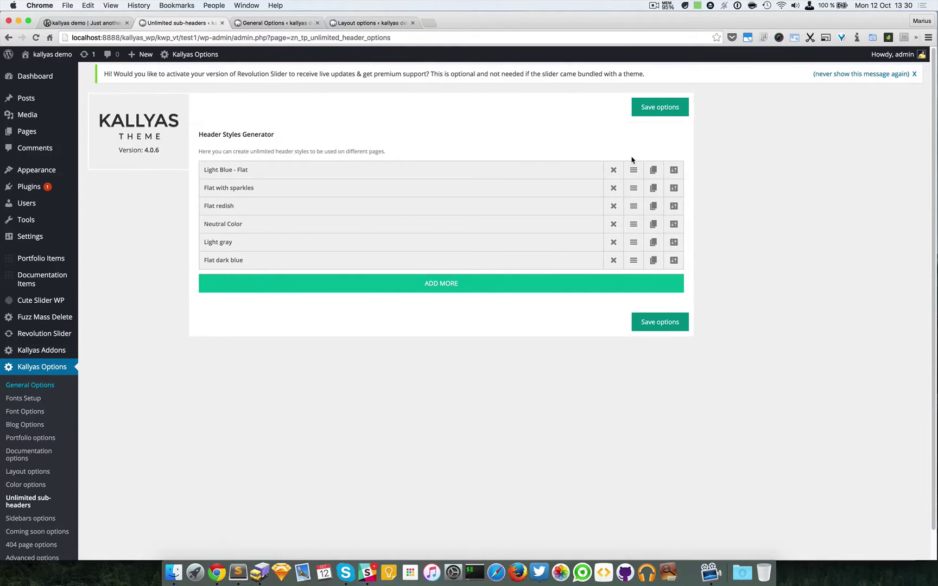
{"action": "left_click", "coordinate": [80, 24]}
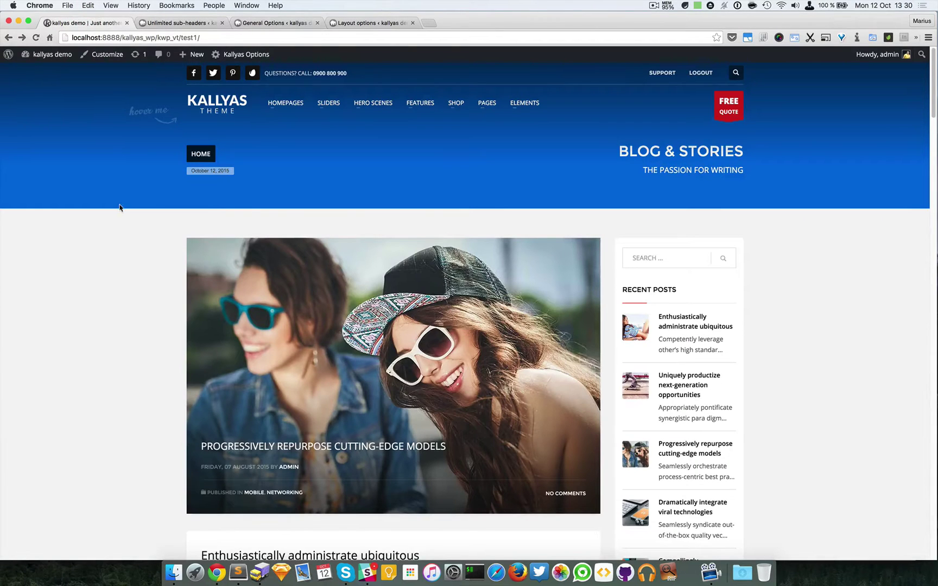
{"action": "scroll", "coordinate": [113, 272], "scroll_direction": "down", "scroll_amount": 1}
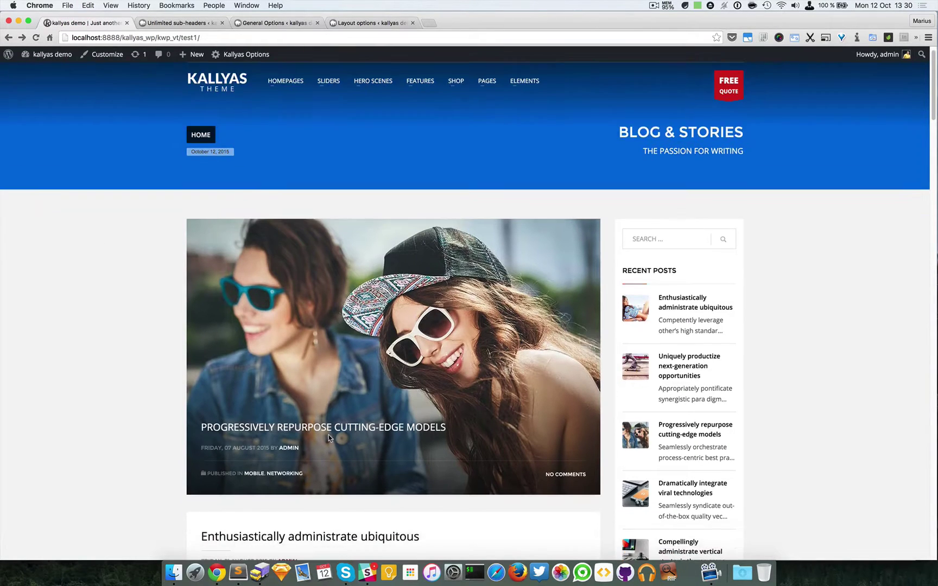
{"action": "left_click", "coordinate": [340, 429]}
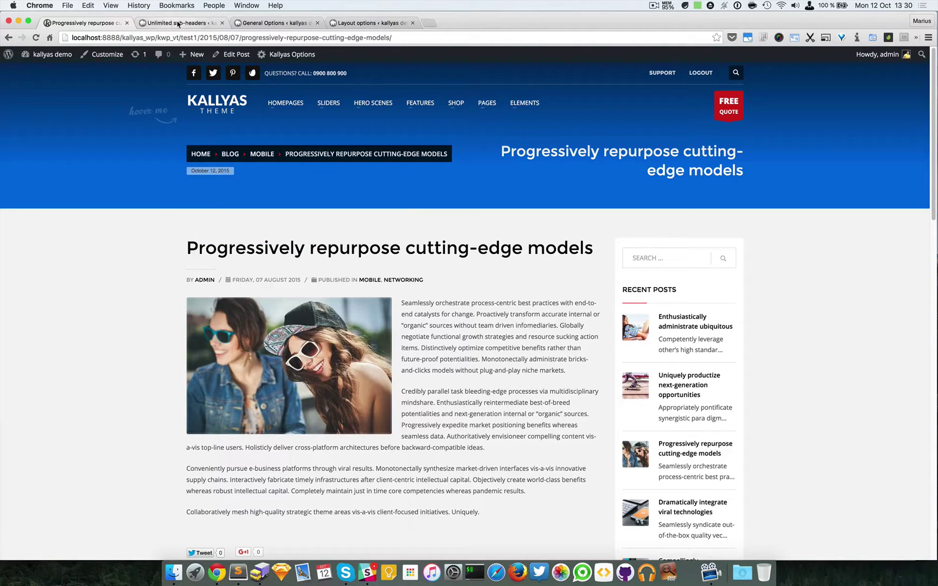
Edit the post and check its Sub-header style choices under Post Options, leaving Default style.
{"action": "left_click", "coordinate": [234, 55]}
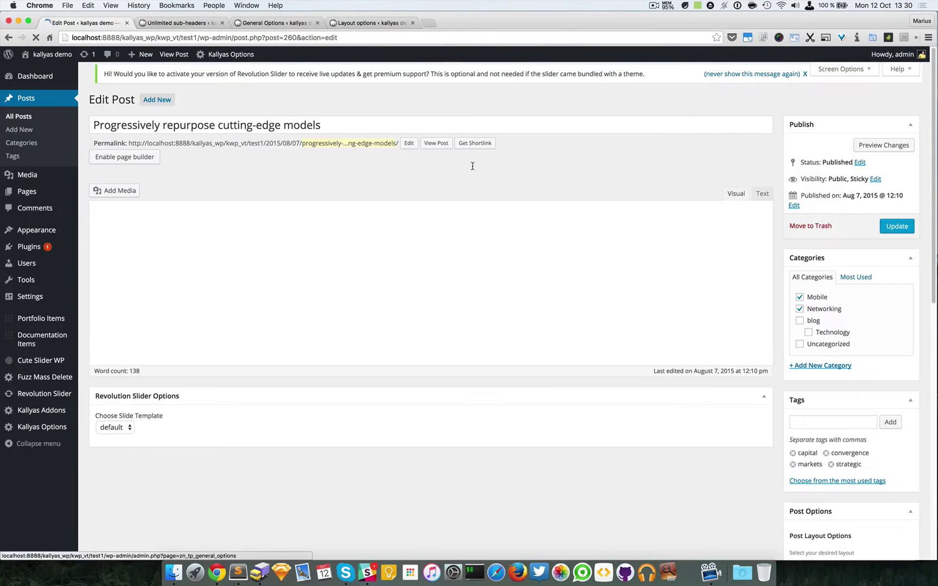
{"action": "scroll", "coordinate": [852, 255], "scroll_direction": "down", "scroll_amount": 10}
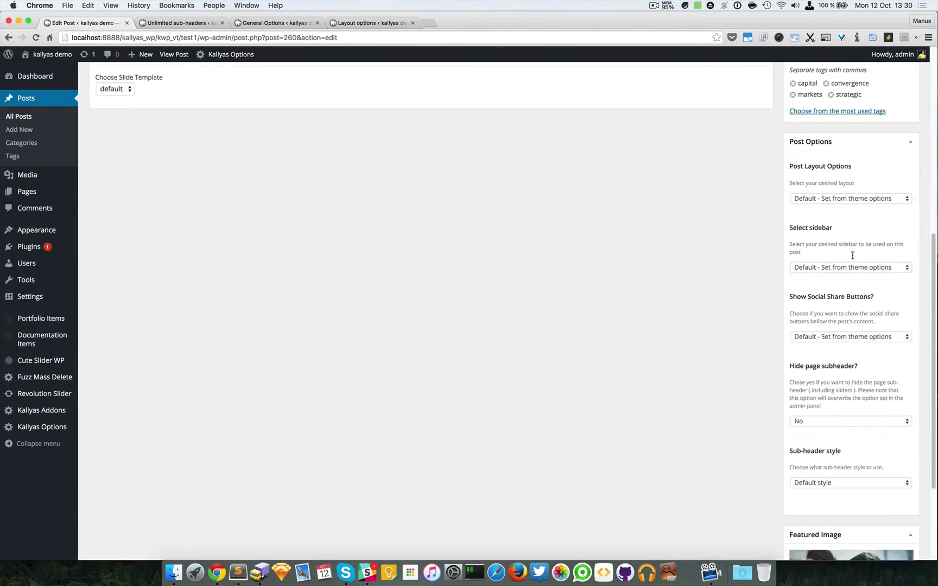
{"action": "scroll", "coordinate": [833, 203], "scroll_direction": "down", "scroll_amount": 1}
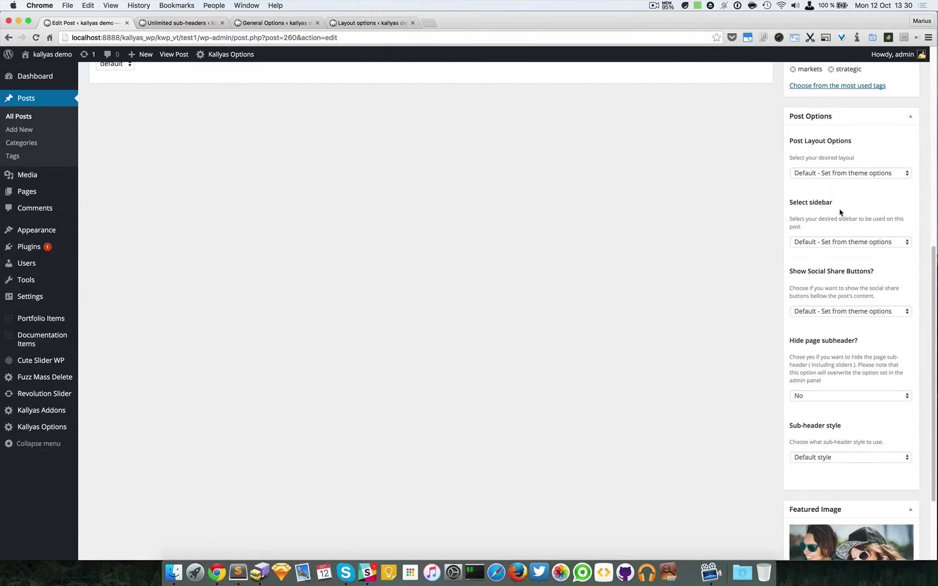
{"action": "scroll", "coordinate": [842, 215], "scroll_direction": "down", "scroll_amount": 1}
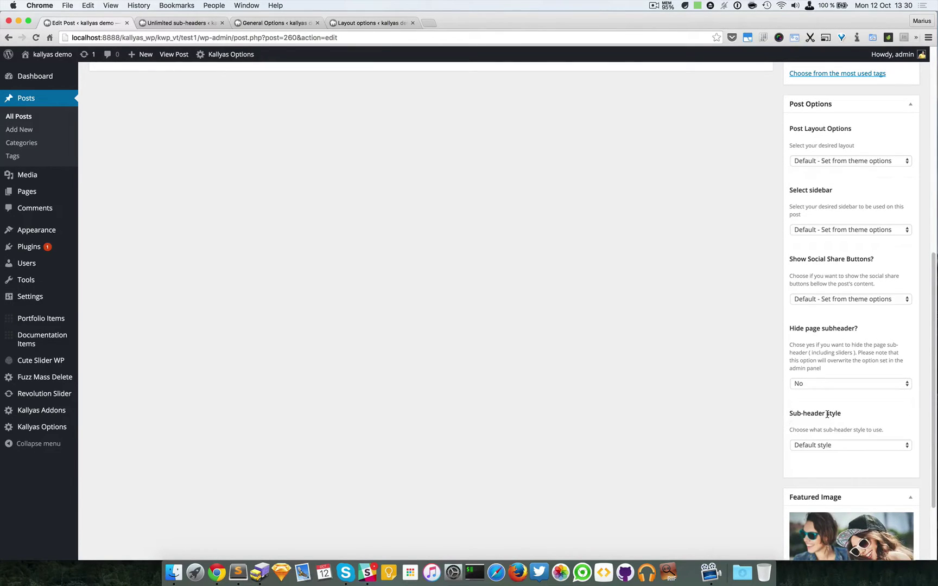
{"action": "scroll", "coordinate": [834, 444], "scroll_direction": "down", "scroll_amount": 2}
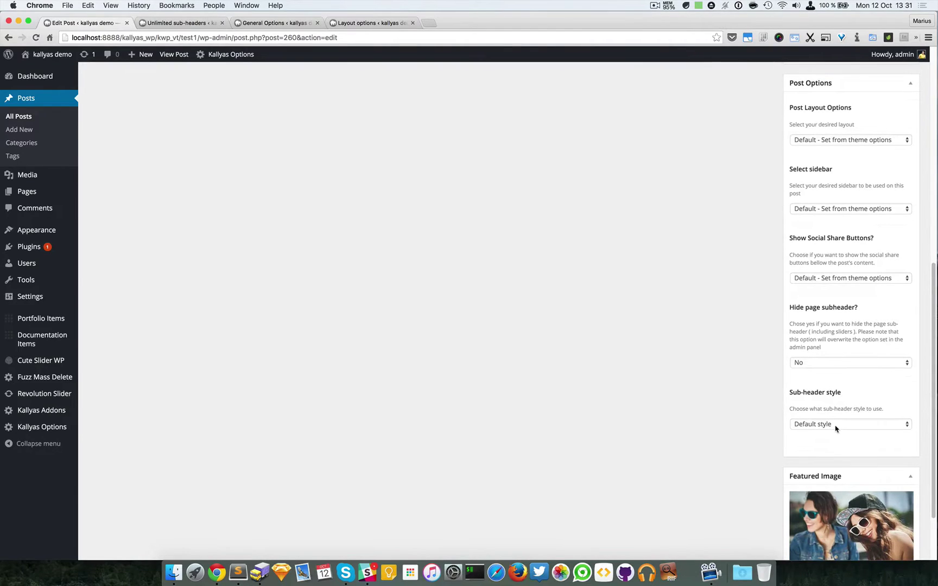
{"action": "left_click", "coordinate": [835, 426]}
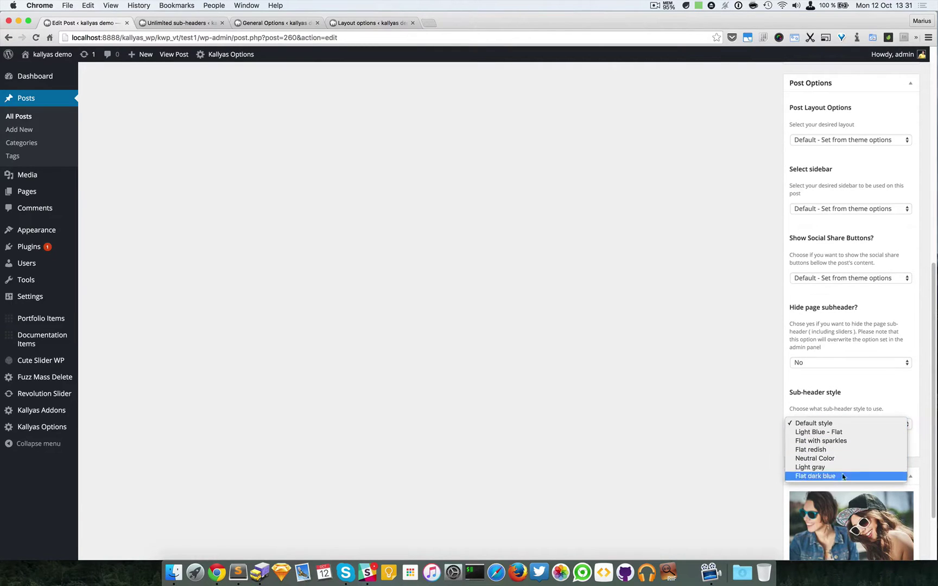
{"action": "left_click", "coordinate": [655, 388]}
{"action": "left_click", "coordinate": [157, 23]}
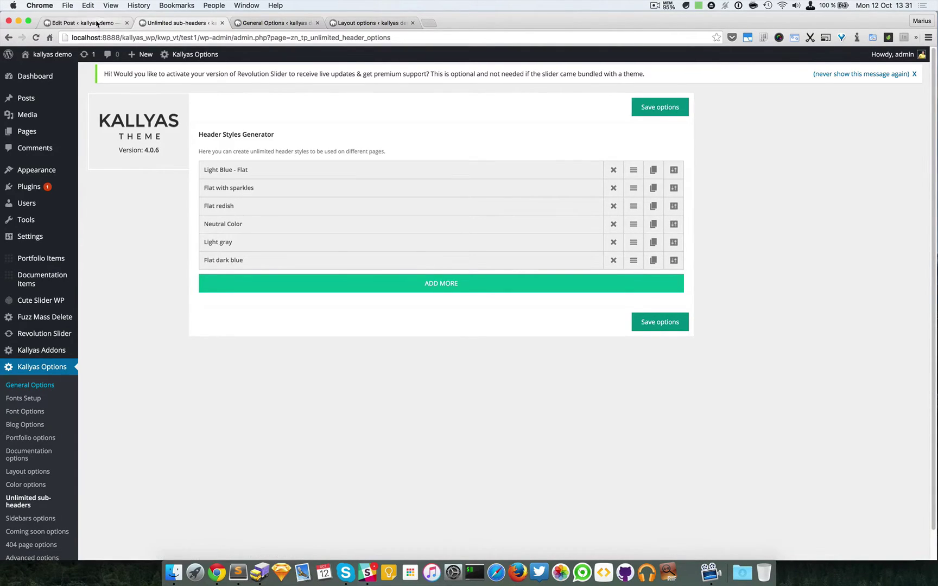
Add a new header style row and set its Header Style Name to 'My custom style'.
{"action": "left_click", "coordinate": [98, 23]}
{"action": "left_click", "coordinate": [598, 361]}
{"action": "left_click", "coordinate": [174, 23]}
{"action": "left_click", "coordinate": [414, 292]}
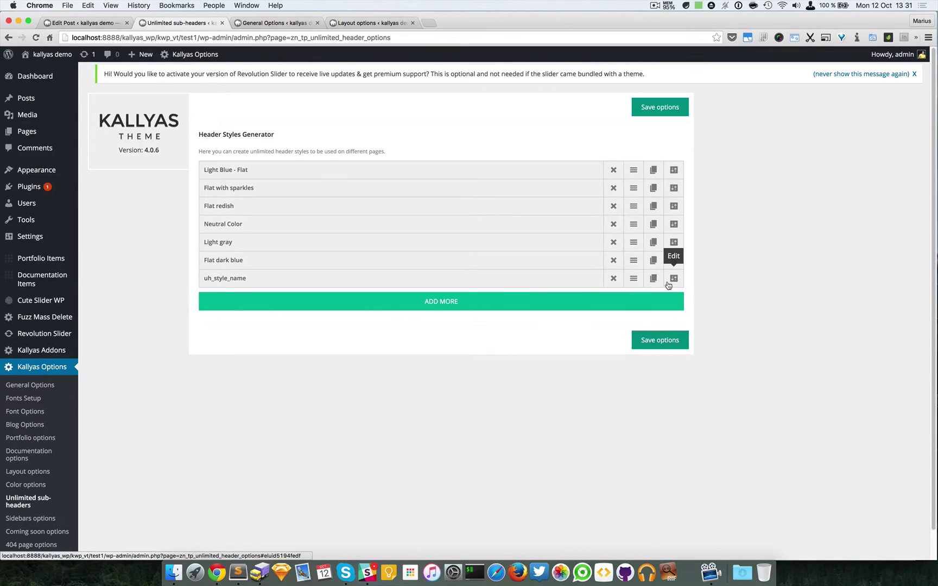
{"action": "left_click", "coordinate": [674, 279]}
{"action": "left_click", "coordinate": [418, 247]}
{"action": "left_click_drag", "start_coordinate": [426, 194], "coordinate": [423, 204]}
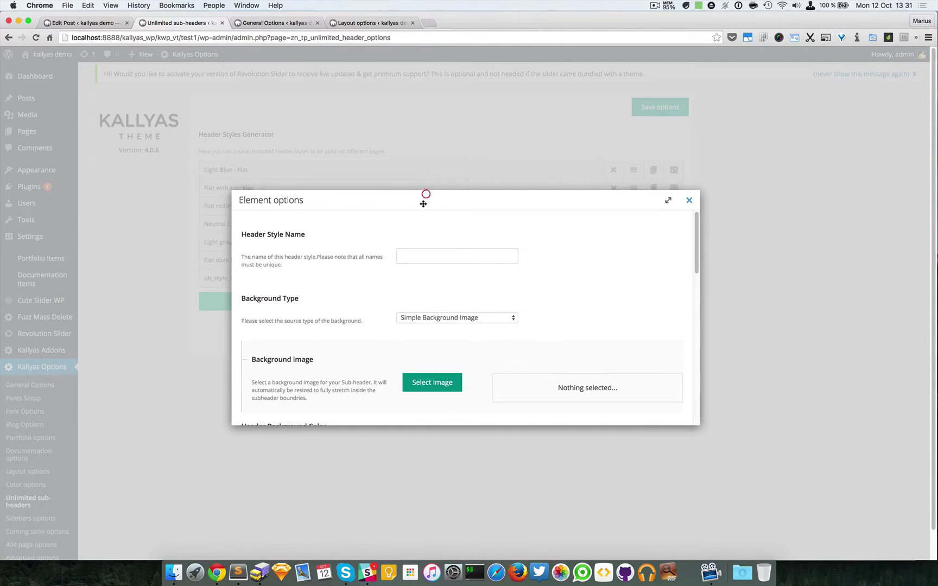
{"action": "left_click", "coordinate": [422, 251]}
{"action": "type", "text": "My custom style"}
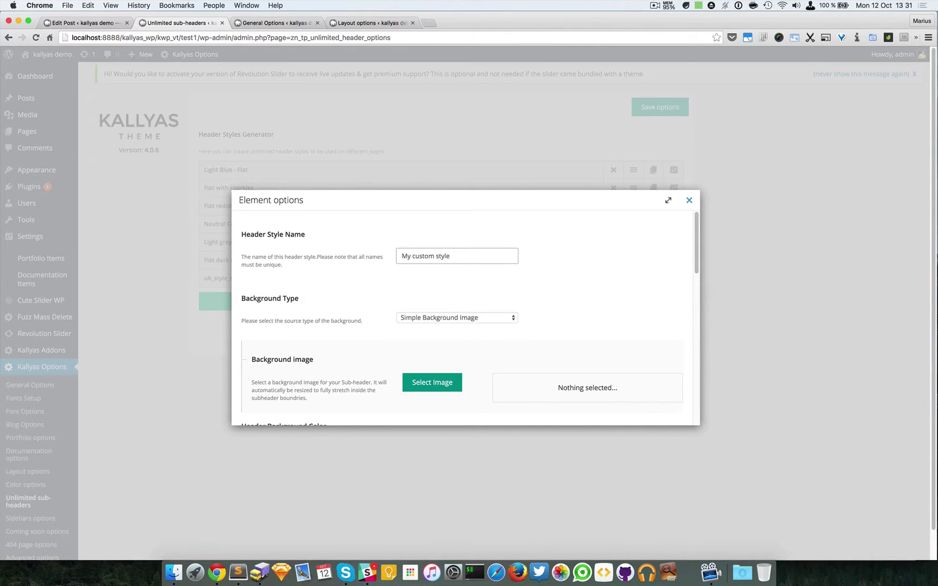
Keep the new style's Background Type as Simple Background Image after trying Advanced Settings.
{"action": "left_click", "coordinate": [474, 318]}
{"action": "left_click", "coordinate": [589, 308]}
{"action": "scroll", "coordinate": [589, 307], "scroll_direction": "down", "scroll_amount": 1}
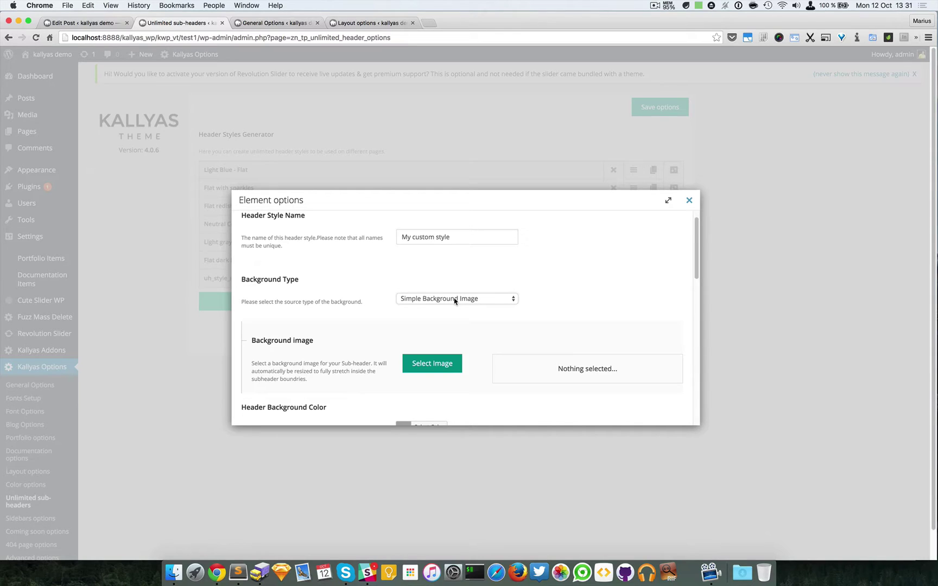
{"action": "scroll", "coordinate": [454, 301], "scroll_direction": "down", "scroll_amount": 1}
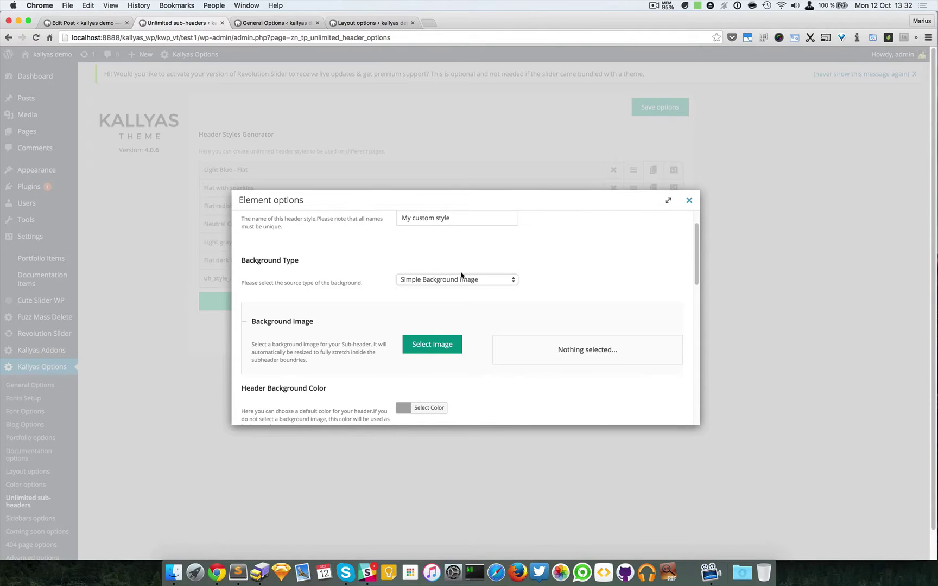
{"action": "left_click", "coordinate": [462, 277]}
{"action": "left_click", "coordinate": [456, 289]}
{"action": "scroll", "coordinate": [553, 285], "scroll_direction": "down", "scroll_amount": 3}
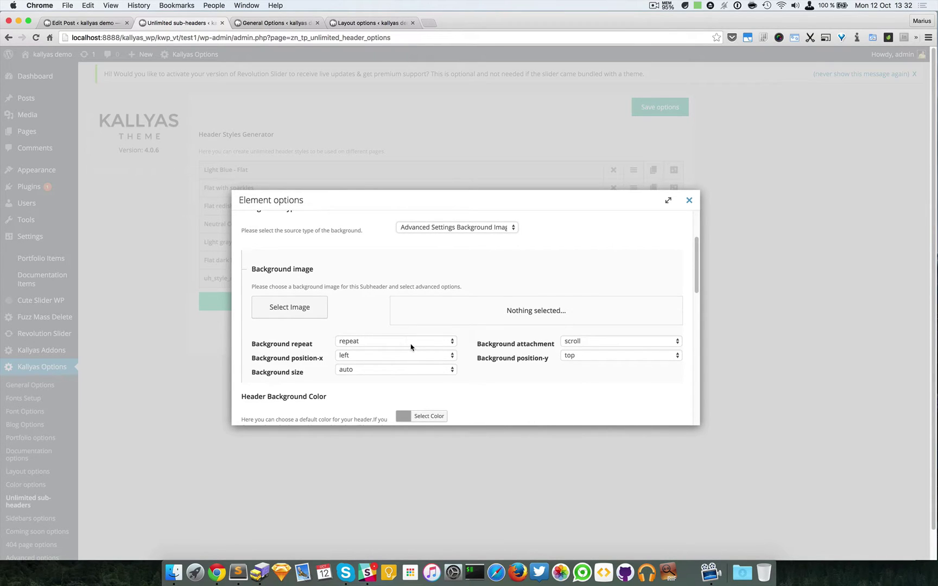
{"action": "left_click", "coordinate": [435, 229]}
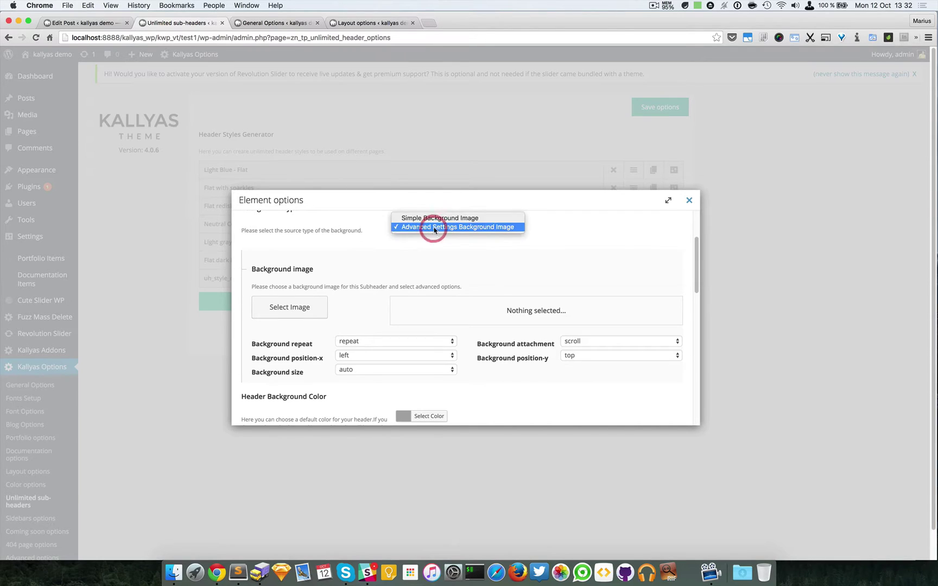
{"action": "left_click", "coordinate": [435, 218]}
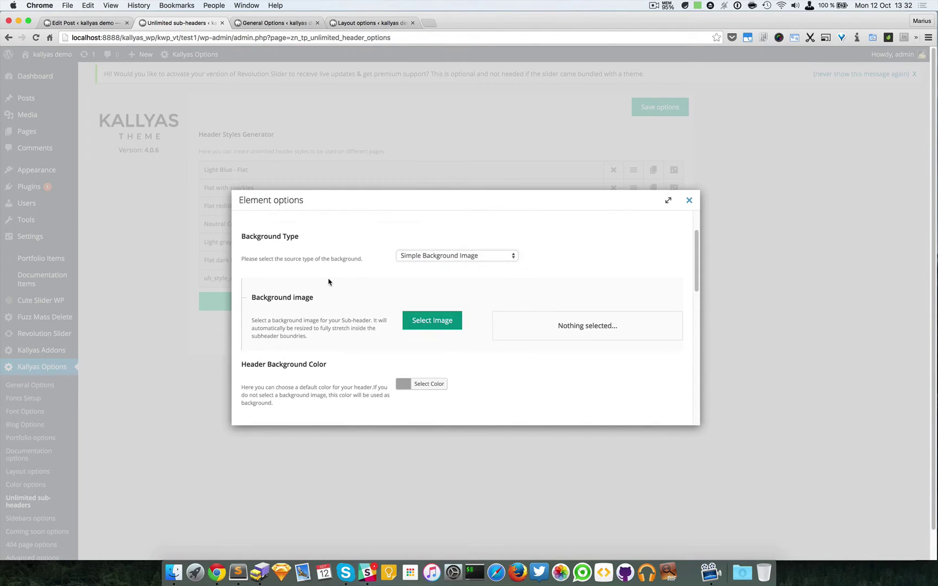
{"action": "left_click", "coordinate": [433, 322]}
{"action": "scroll", "coordinate": [381, 313], "scroll_direction": "down", "scroll_amount": 1}
{"action": "scroll", "coordinate": [381, 315], "scroll_direction": "down", "scroll_amount": 1}
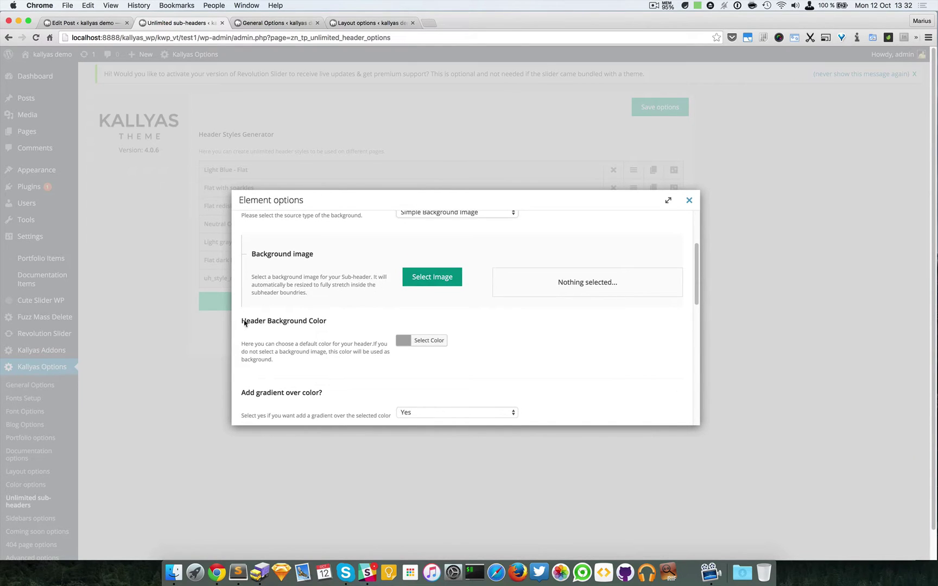
Set the Header Background Color to a green shade from the colour picker.
{"action": "left_click", "coordinate": [429, 339]}
{"action": "scroll", "coordinate": [413, 304], "scroll_direction": "down", "scroll_amount": 5}
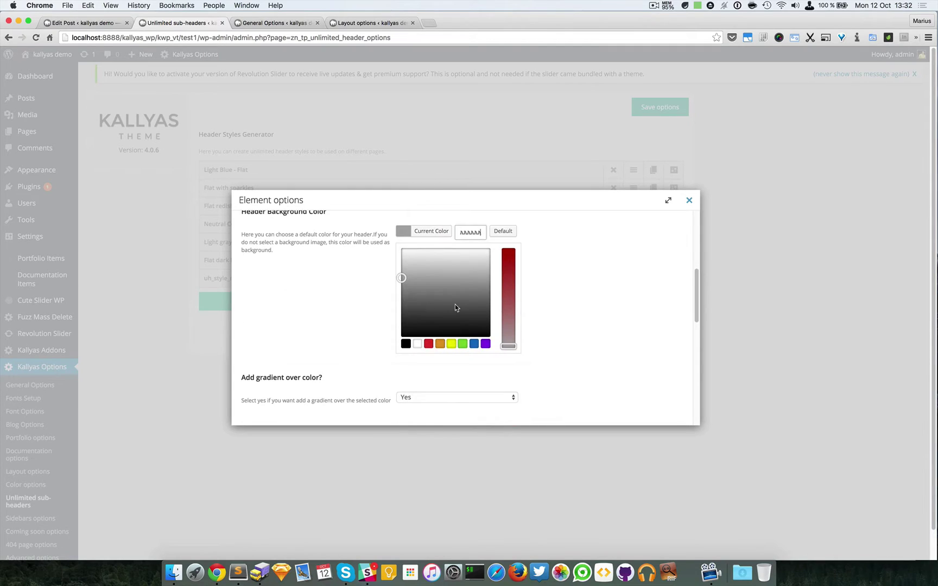
{"action": "left_click", "coordinate": [463, 344]}
{"action": "left_click", "coordinate": [508, 274]}
{"action": "left_click", "coordinate": [613, 267]}
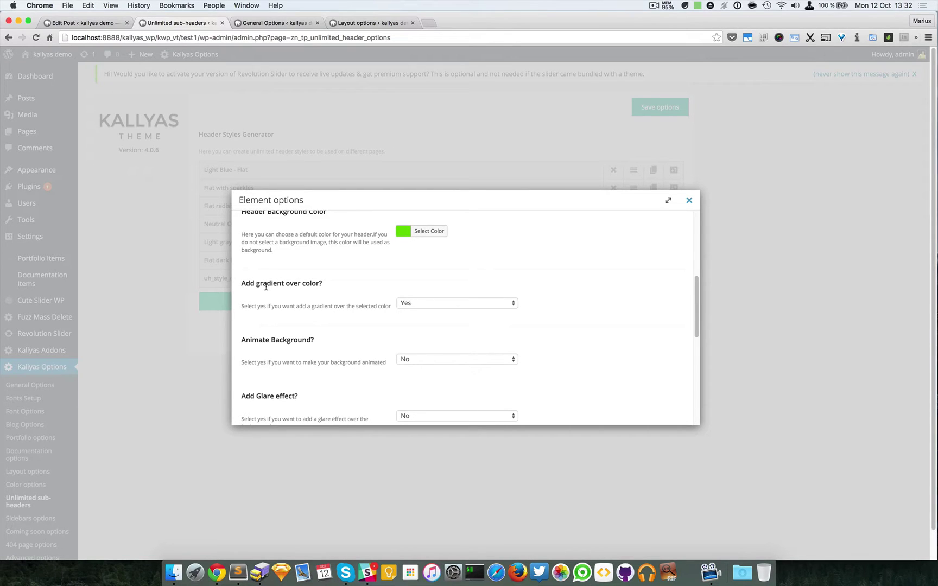
{"action": "left_click_drag", "start_coordinate": [242, 285], "coordinate": [369, 286]}
Set Animate Background? to Yes for the green header style.
{"action": "left_click", "coordinate": [369, 285]}
{"action": "scroll", "coordinate": [348, 292], "scroll_direction": "down", "scroll_amount": 3}
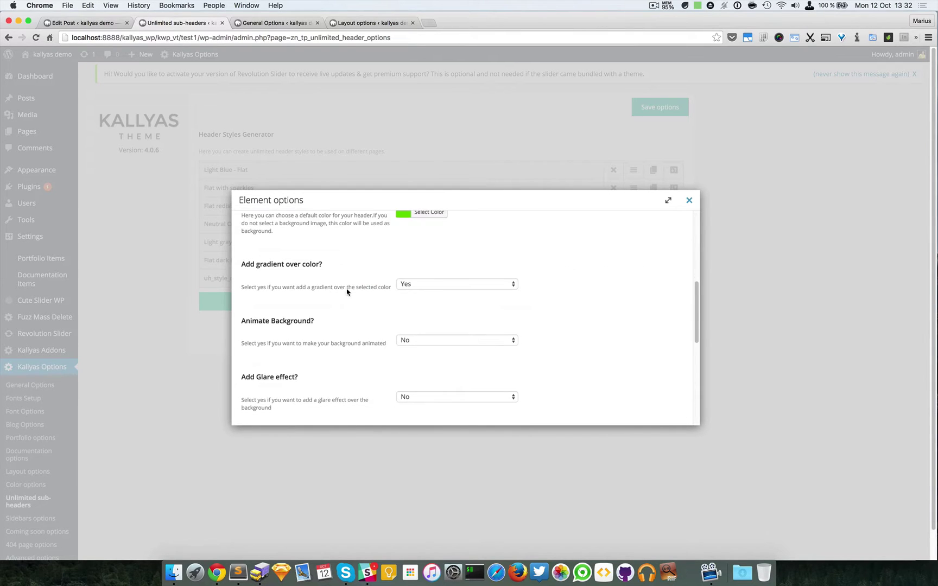
{"action": "scroll", "coordinate": [430, 275], "scroll_direction": "down", "scroll_amount": 1}
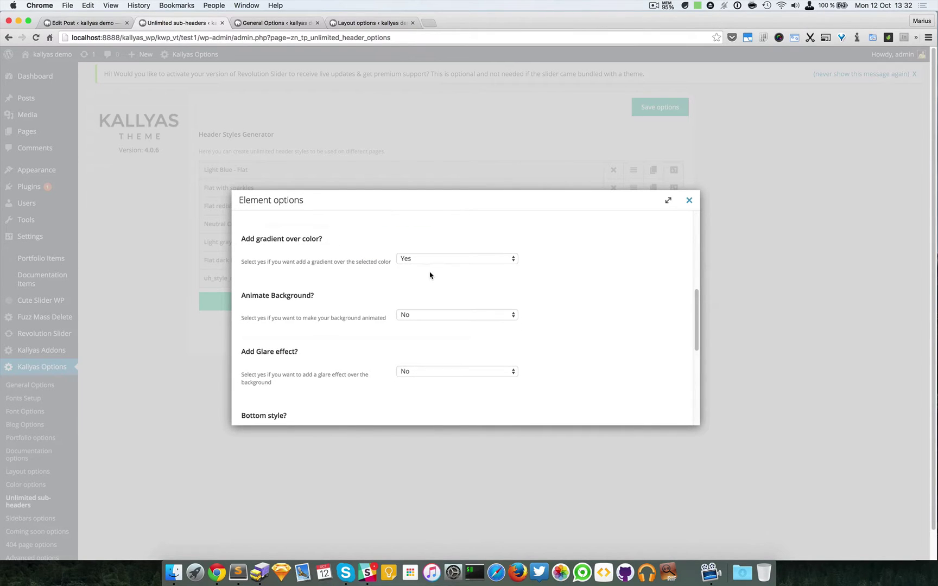
{"action": "scroll", "coordinate": [430, 274], "scroll_direction": "down", "scroll_amount": 1}
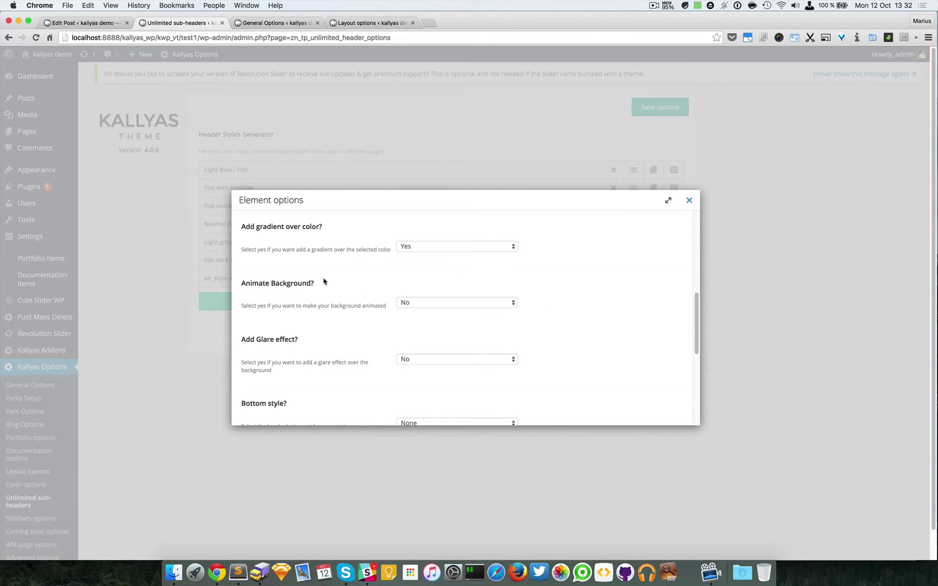
{"action": "left_click", "coordinate": [437, 308]}
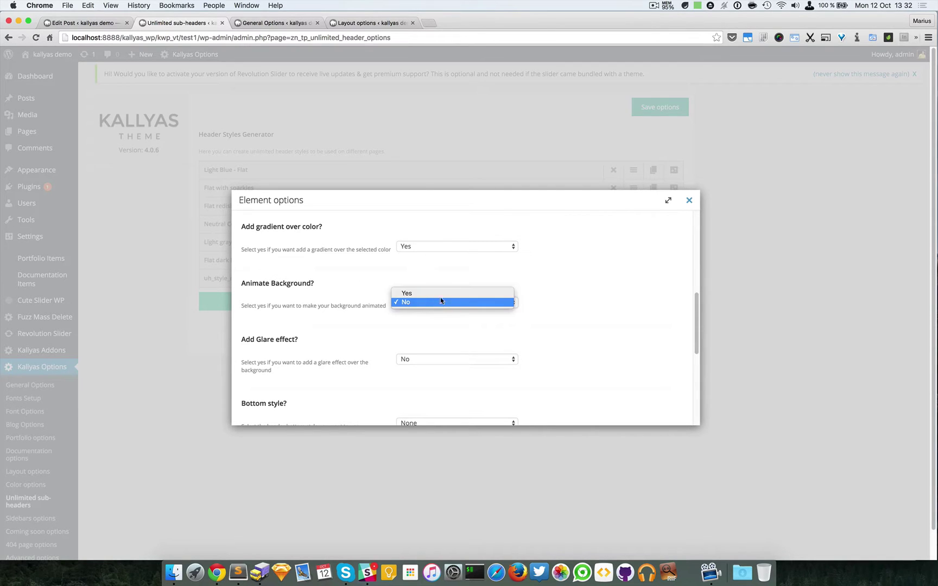
{"action": "left_click", "coordinate": [440, 294]}
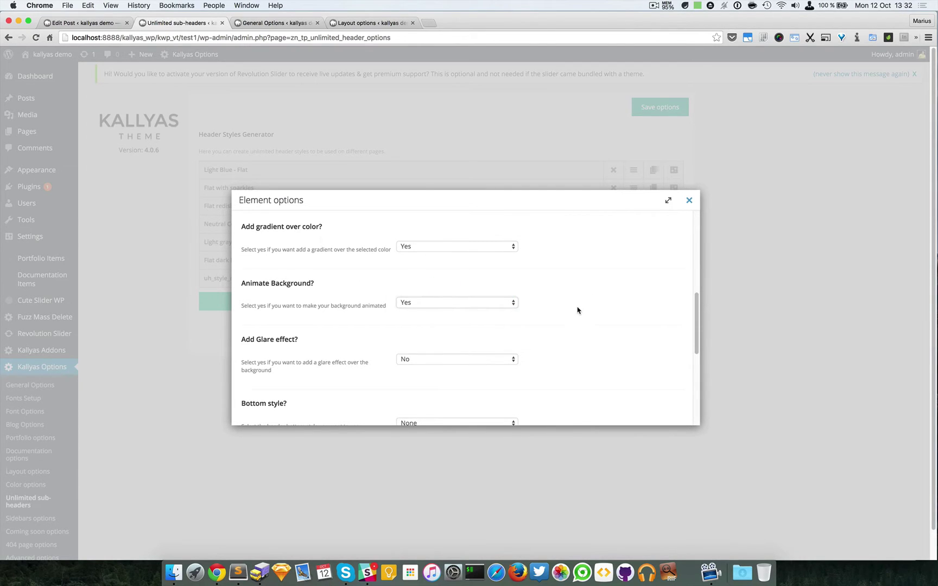
{"action": "scroll", "coordinate": [577, 309], "scroll_direction": "down", "scroll_amount": 1}
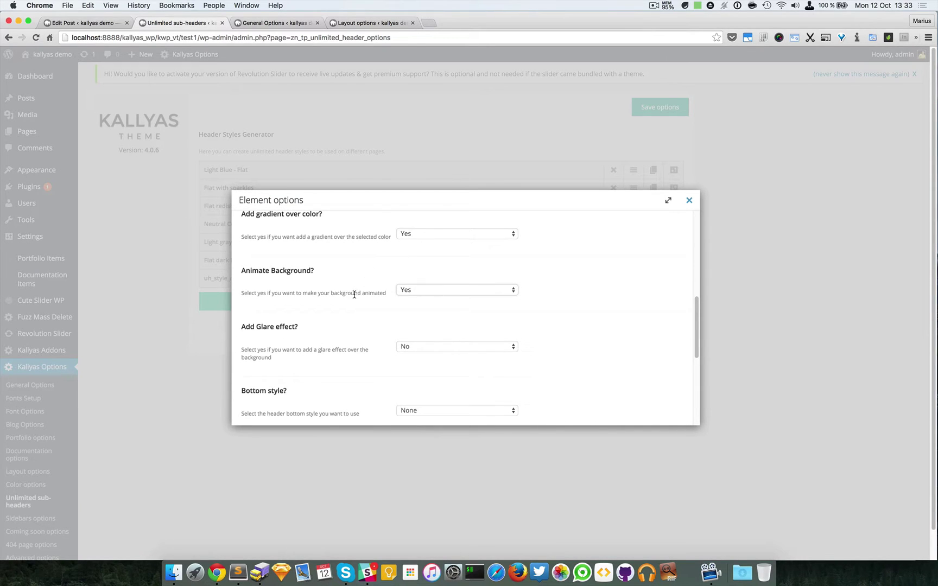
{"action": "scroll", "coordinate": [407, 337], "scroll_direction": "down", "scroll_amount": 1}
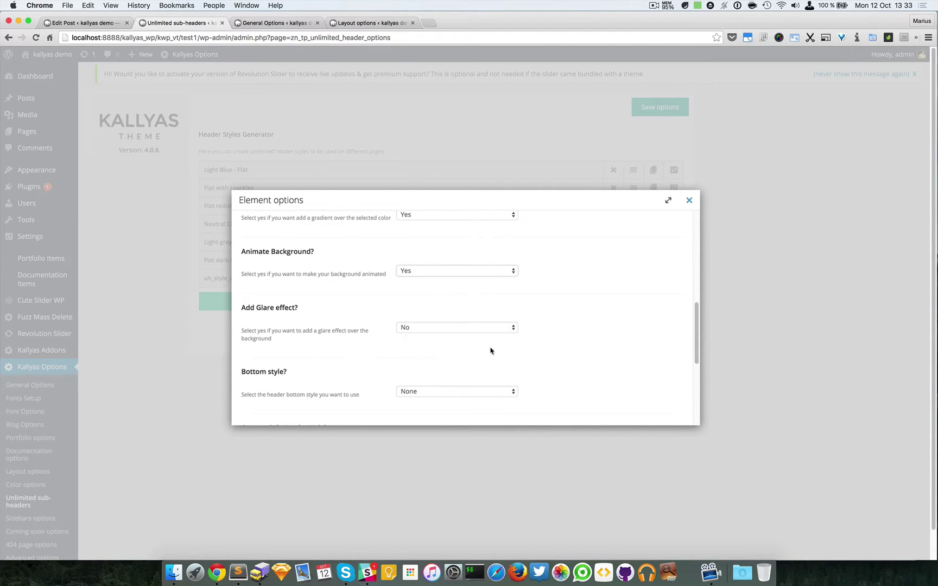
{"action": "scroll", "coordinate": [571, 354], "scroll_direction": "down", "scroll_amount": 2}
Leave Bottom style at None and review the height and padding sliders.
{"action": "left_click", "coordinate": [461, 350]}
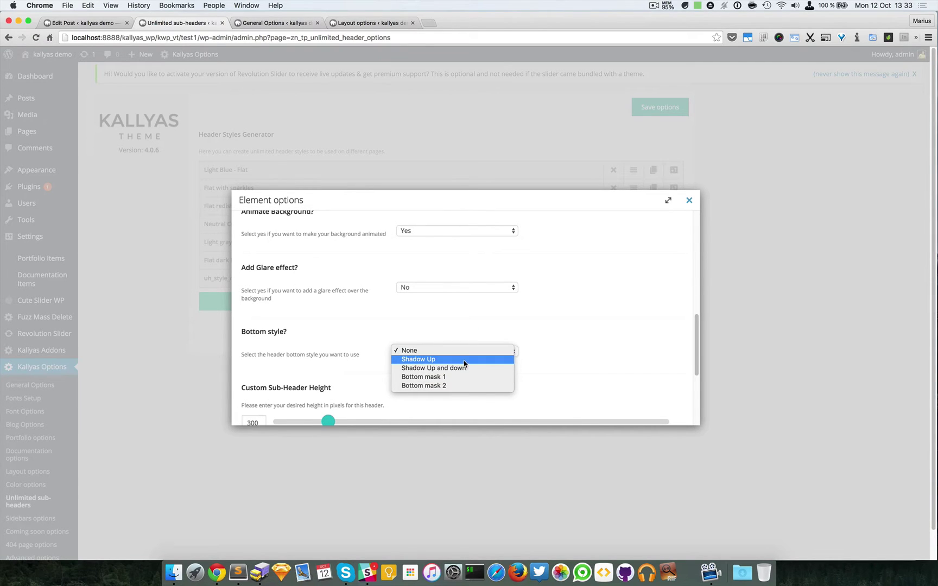
{"action": "left_click", "coordinate": [559, 354]}
{"action": "scroll", "coordinate": [559, 354], "scroll_direction": "down", "scroll_amount": 8}
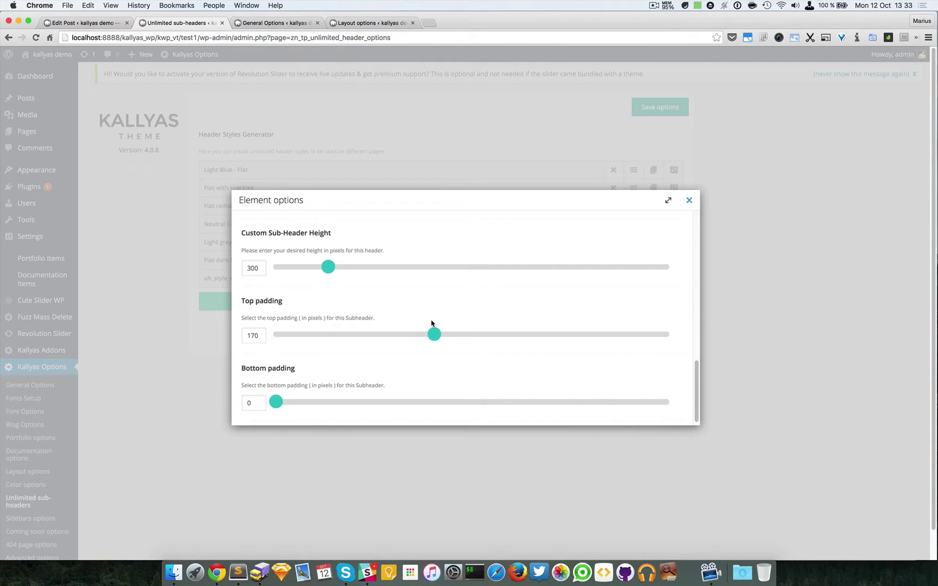
{"action": "scroll", "coordinate": [434, 335], "scroll_direction": "down", "scroll_amount": 1}
{"action": "scroll", "coordinate": [465, 384], "scroll_direction": "up", "scroll_amount": 10}
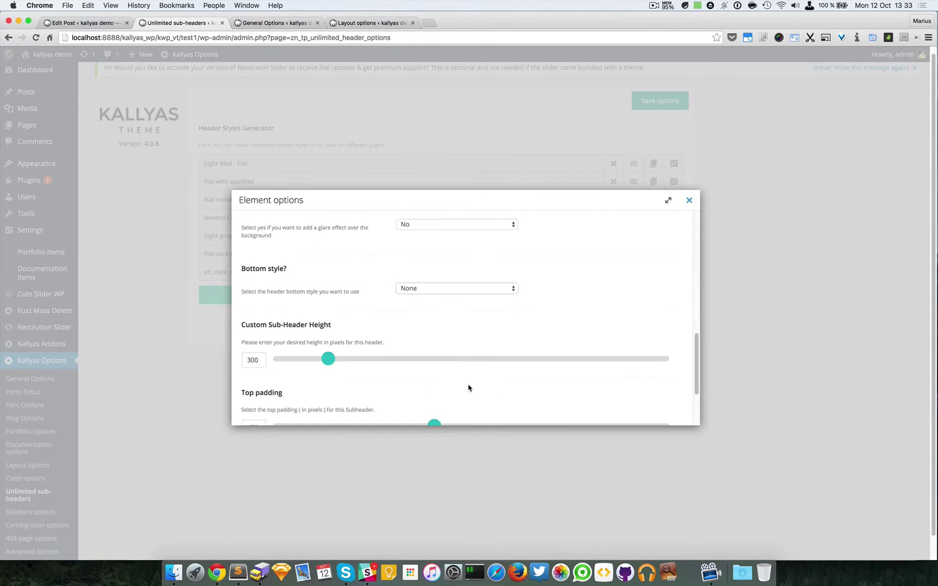
{"action": "scroll", "coordinate": [469, 388], "scroll_direction": "up", "scroll_amount": 5}
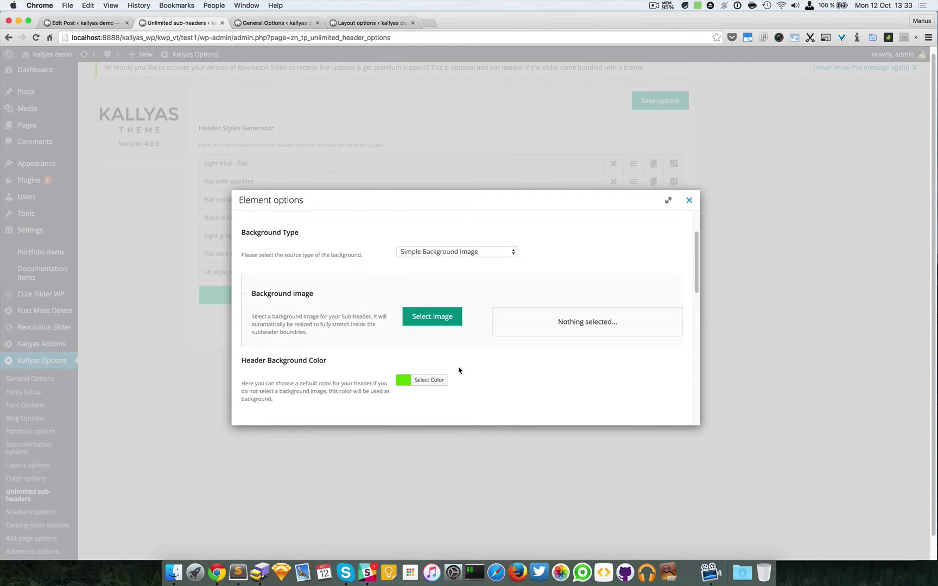
Close the Element options dialog and save the sub-header style settings.
{"action": "scroll", "coordinate": [416, 386], "scroll_direction": "down", "scroll_amount": 5}
{"action": "scroll", "coordinate": [416, 386], "scroll_direction": "down", "scroll_amount": 3}
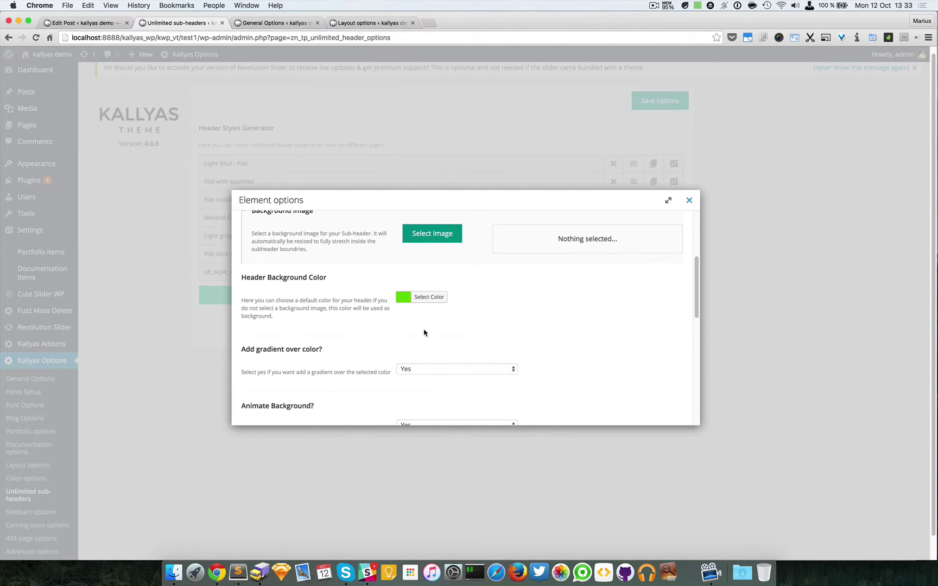
{"action": "scroll", "coordinate": [480, 380], "scroll_direction": "down", "scroll_amount": 8}
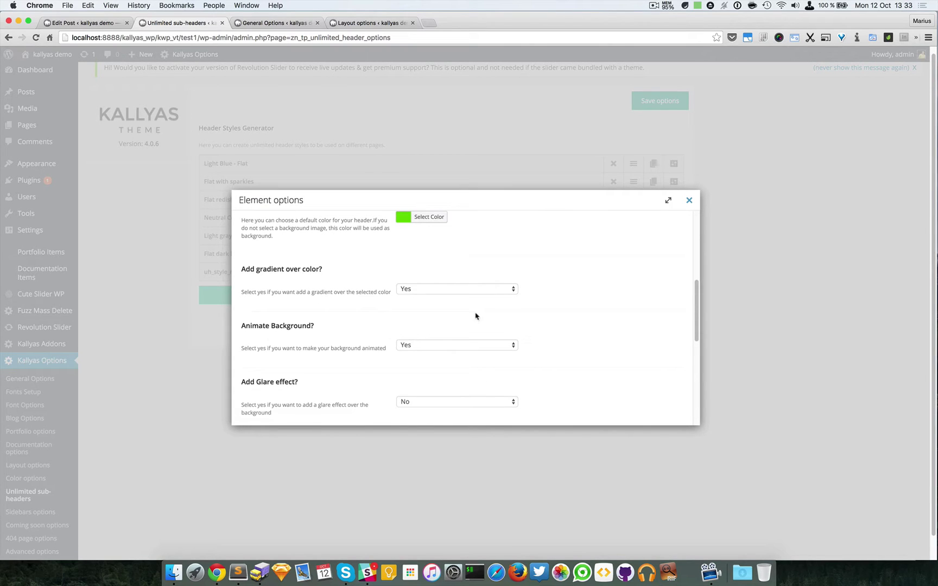
{"action": "left_click", "coordinate": [690, 202]}
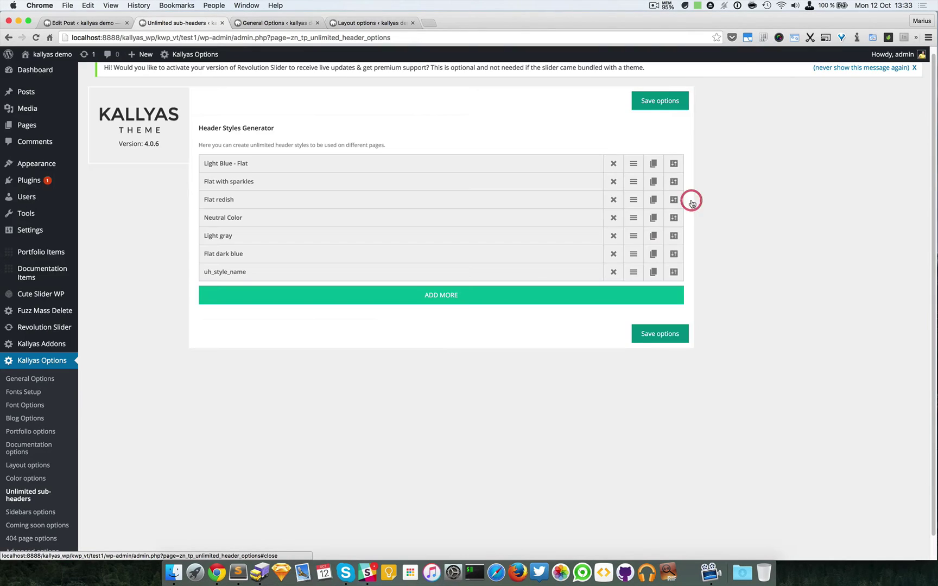
{"action": "left_click", "coordinate": [660, 335]}
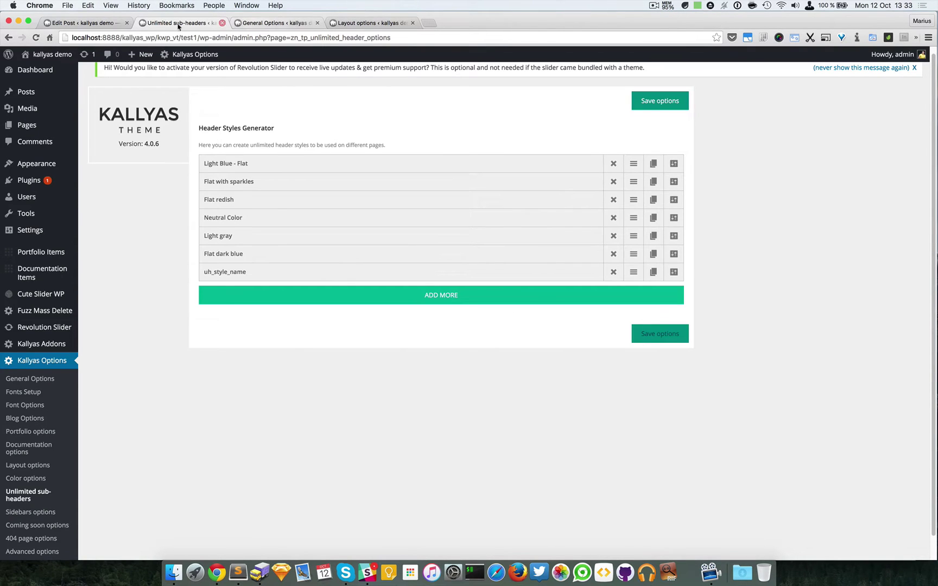
Reload the post editor, set the post's Sub-header style to My custom style, and update it.
{"action": "left_click", "coordinate": [80, 22]}
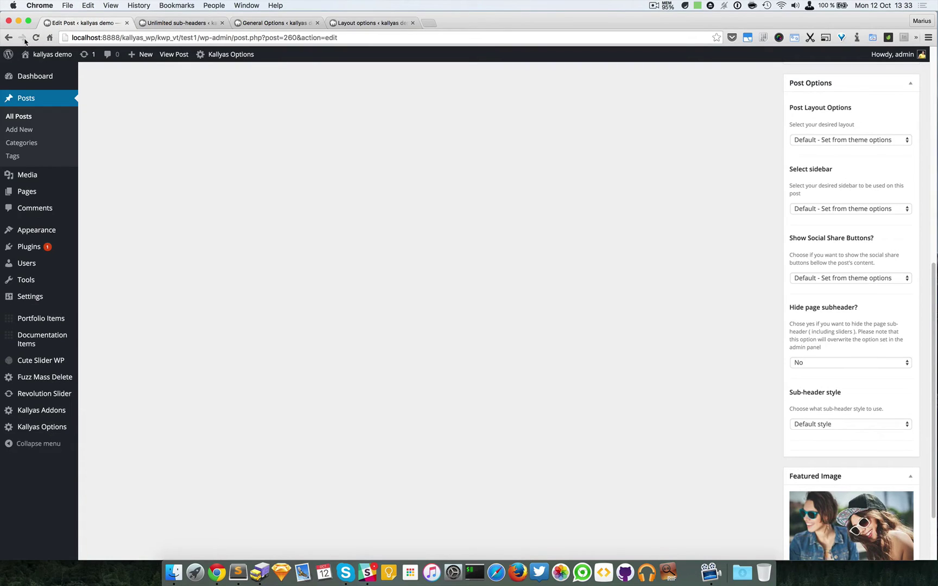
{"action": "left_click", "coordinate": [36, 37]}
{"action": "left_click", "coordinate": [801, 425]}
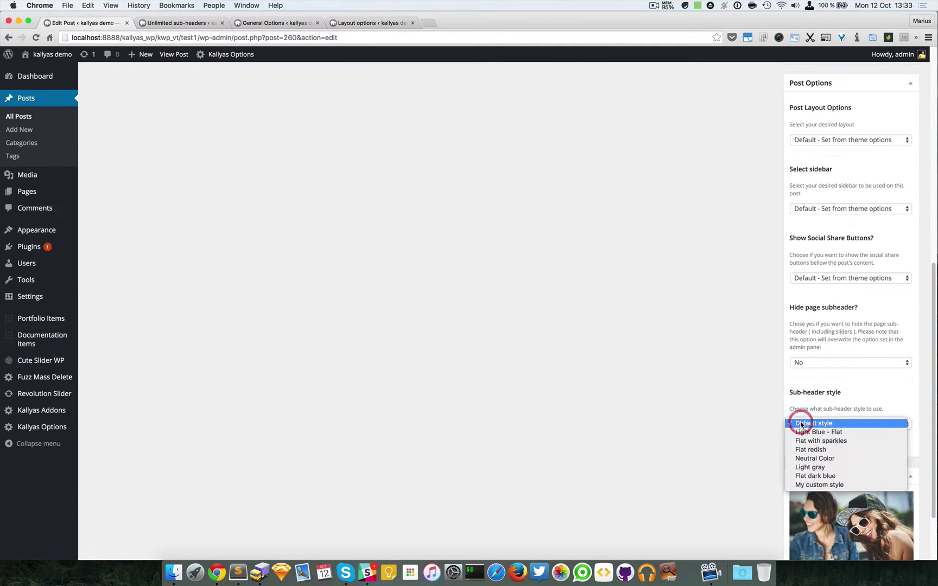
{"action": "left_click", "coordinate": [818, 485]}
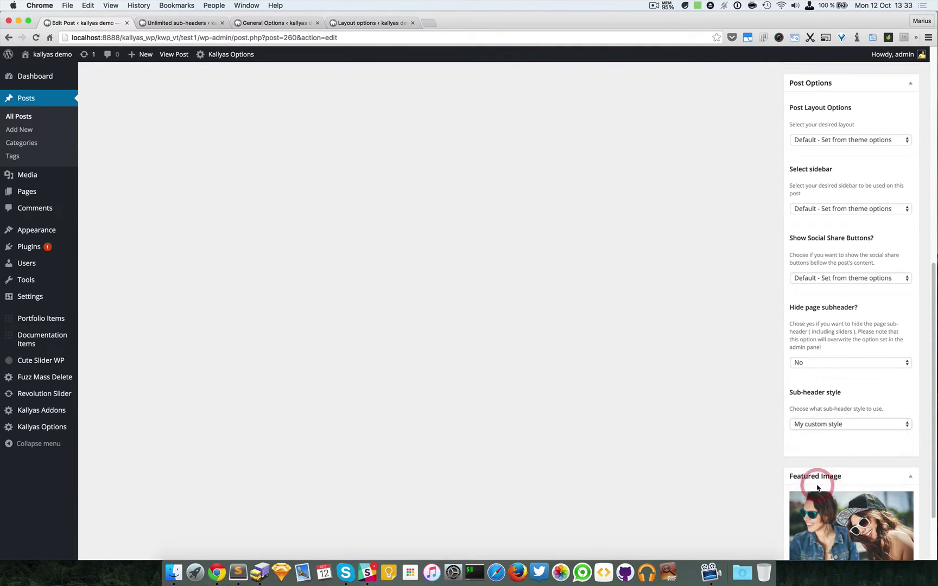
{"action": "scroll", "coordinate": [648, 372], "scroll_direction": "up", "scroll_amount": 10}
{"action": "left_click", "coordinate": [896, 227]}
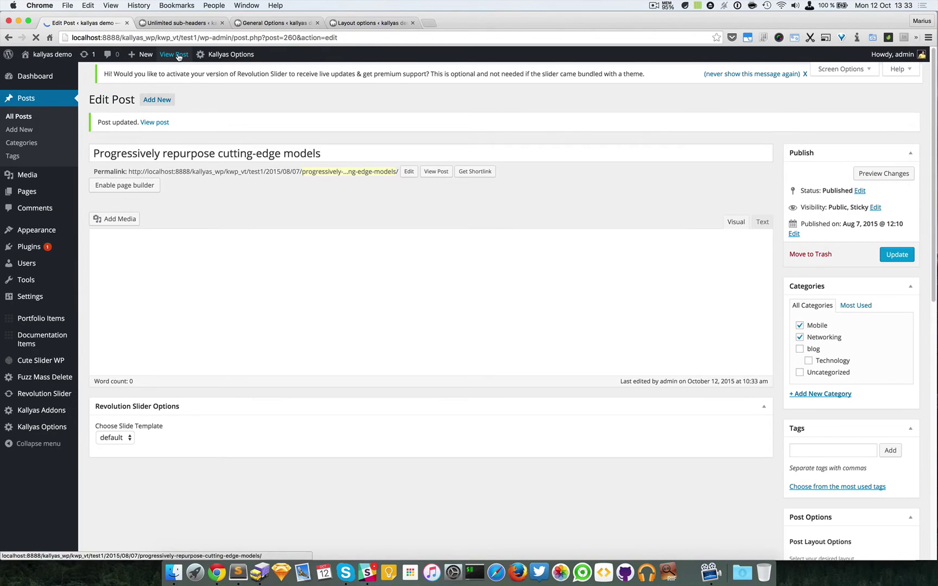
View the updated post on the site and check its green animated sub-header.
{"action": "left_click", "coordinate": [178, 55]}
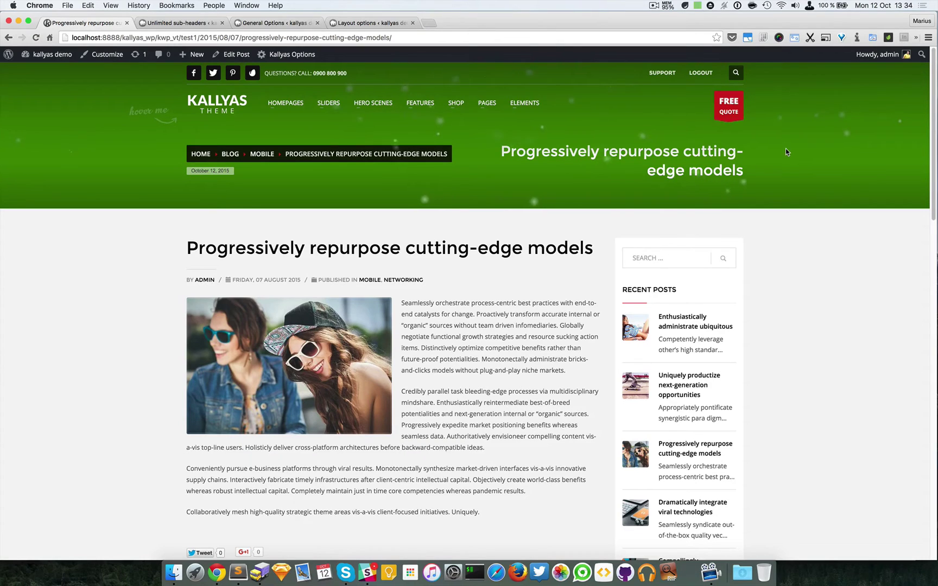
{"action": "left_click", "coordinate": [160, 22]}
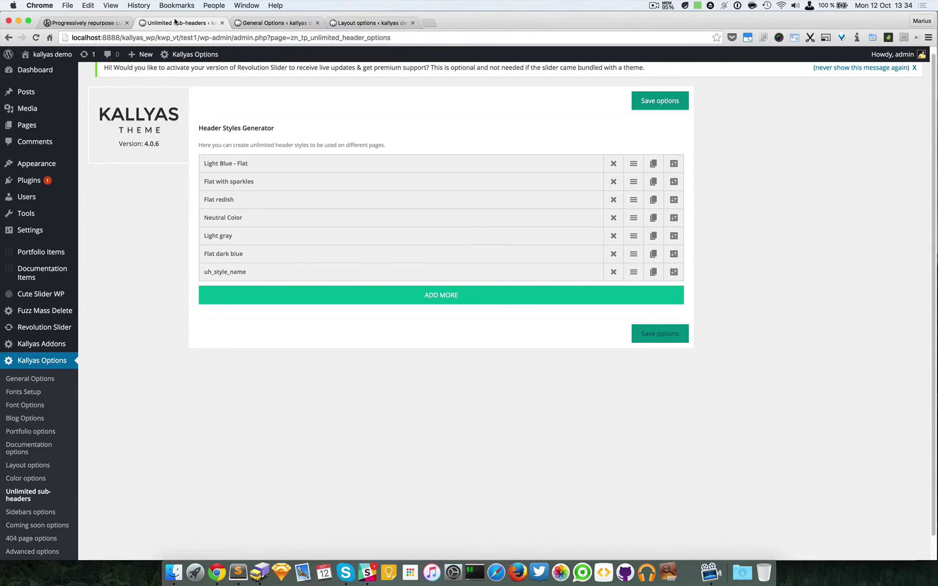
{"action": "left_click", "coordinate": [76, 20]}
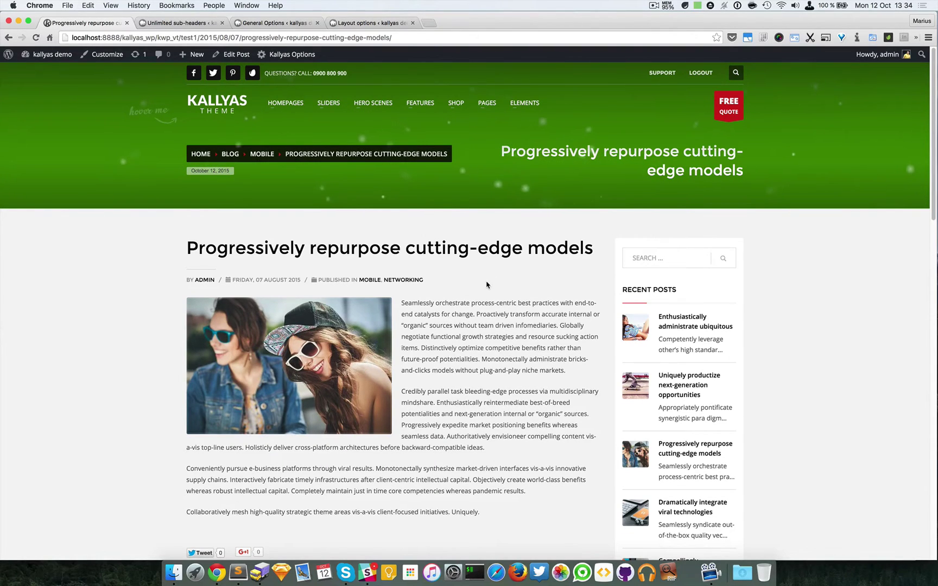
{"action": "mouse_move", "coordinate": [187, 56]}
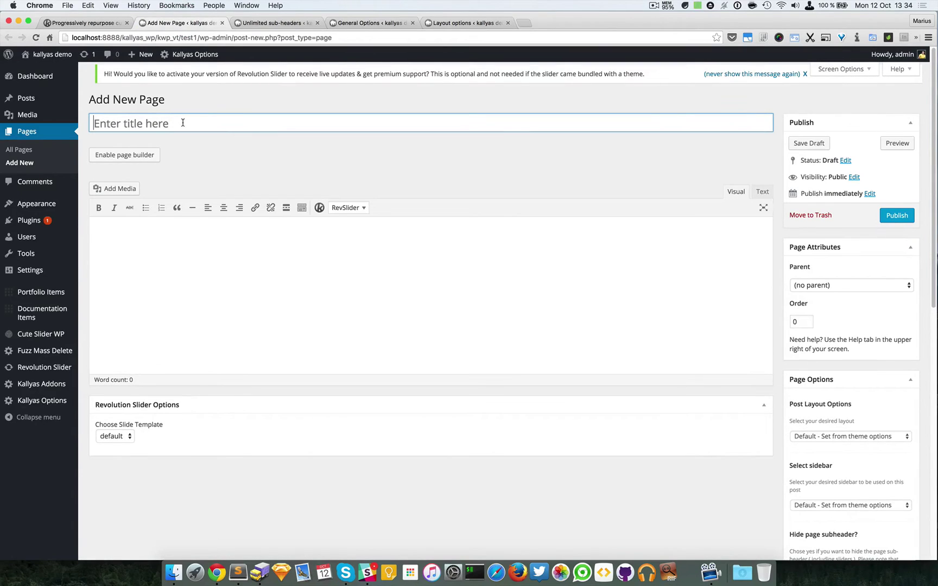
Create a page titled 'testing subheader with pagebuilder', enable the page builder, and publish it.
{"action": "left_click", "coordinate": [183, 124]}
{"action": "type", "text": "testing subheader with pagebuilder"}
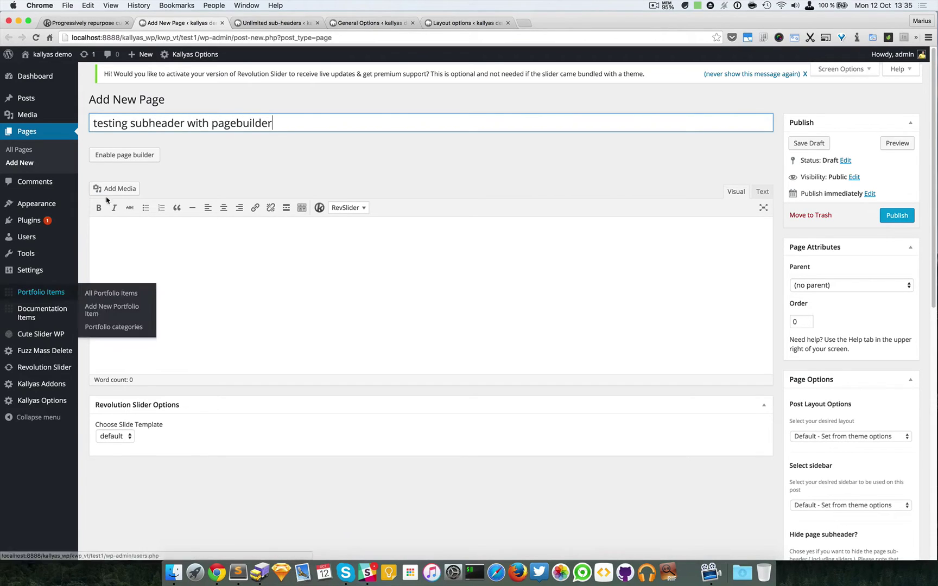
{"action": "left_click", "coordinate": [140, 156]}
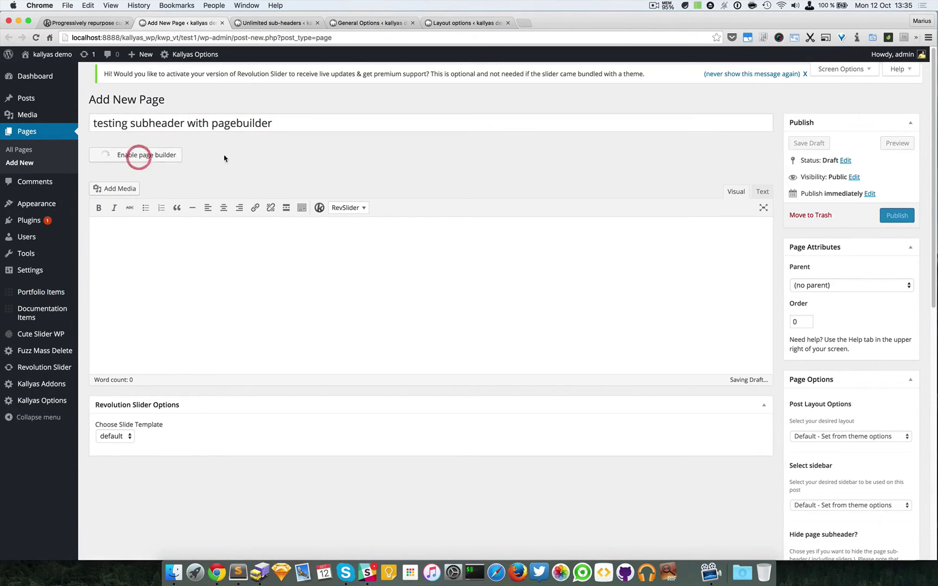
{"action": "left_click", "coordinate": [897, 215]}
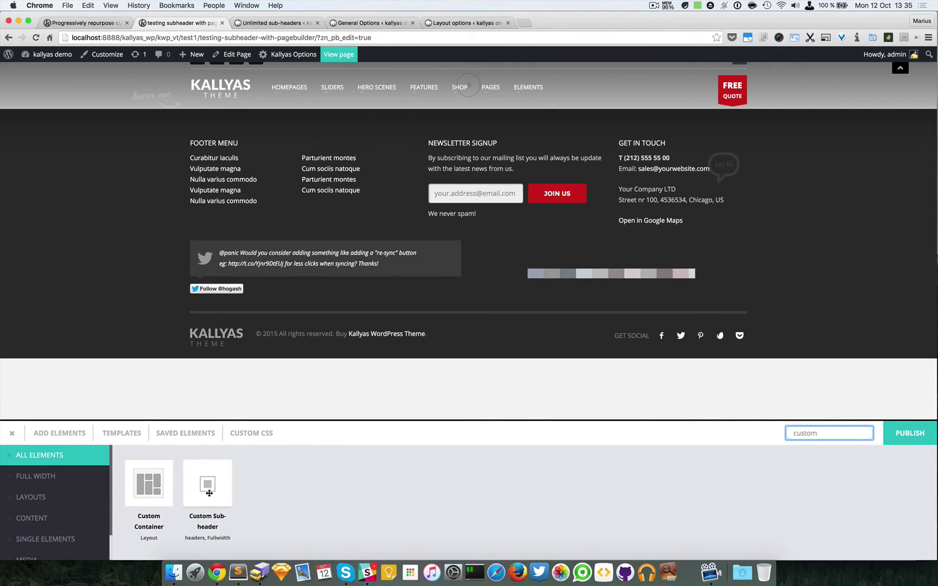
Drag a Custom Sub-header element onto the page and collapse the site header above it.
{"action": "left_click_drag", "start_coordinate": [209, 492], "coordinate": [475, 110]}
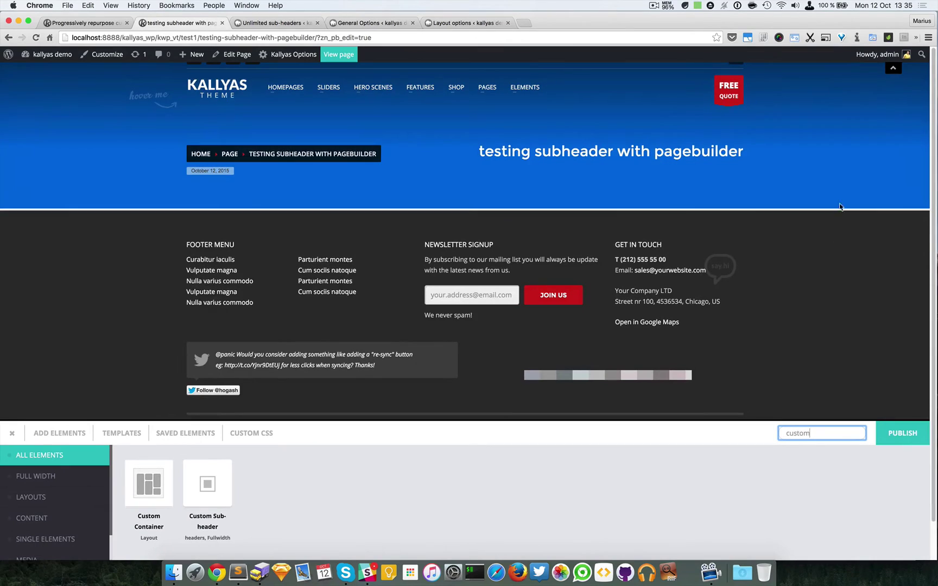
{"action": "left_click", "coordinate": [893, 68]}
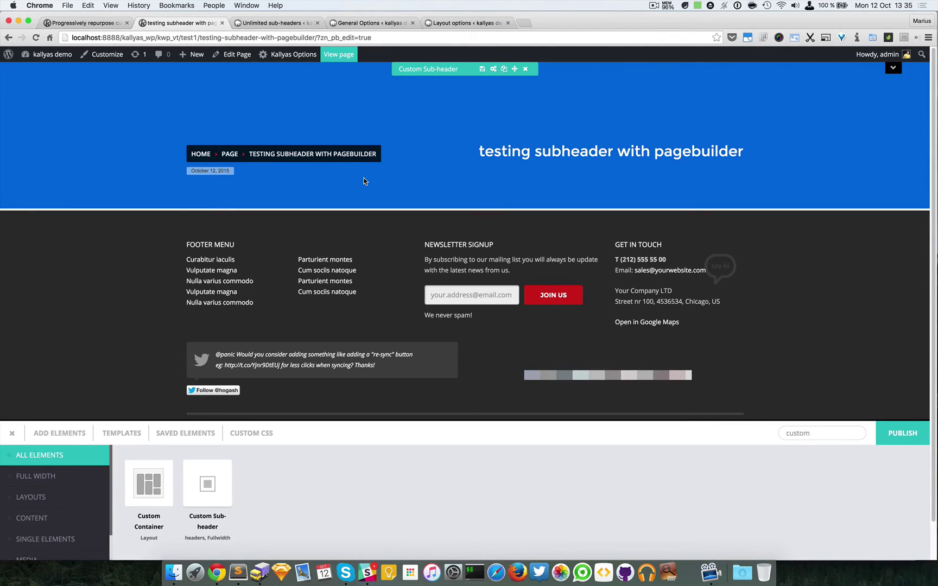
Set the Custom Sub-header's Header Style to My custom style in its Background & Styles options.
{"action": "left_click", "coordinate": [267, 24]}
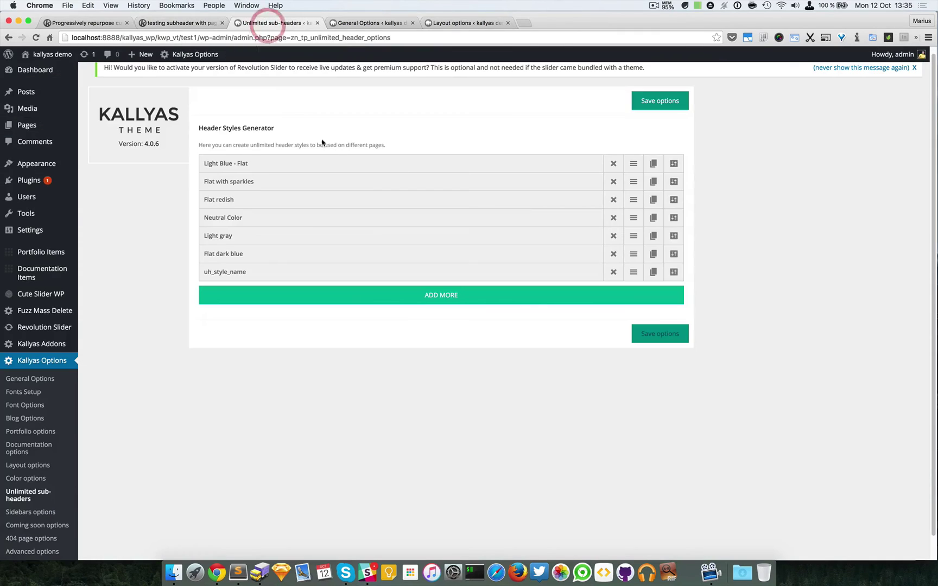
{"action": "left_click", "coordinate": [187, 23]}
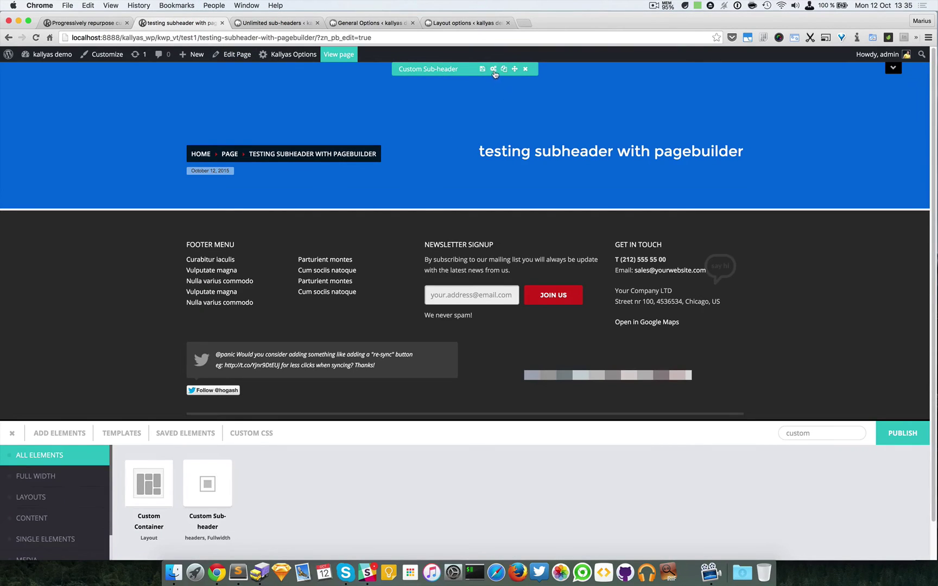
{"action": "left_click", "coordinate": [495, 74]}
{"action": "left_click", "coordinate": [424, 235]}
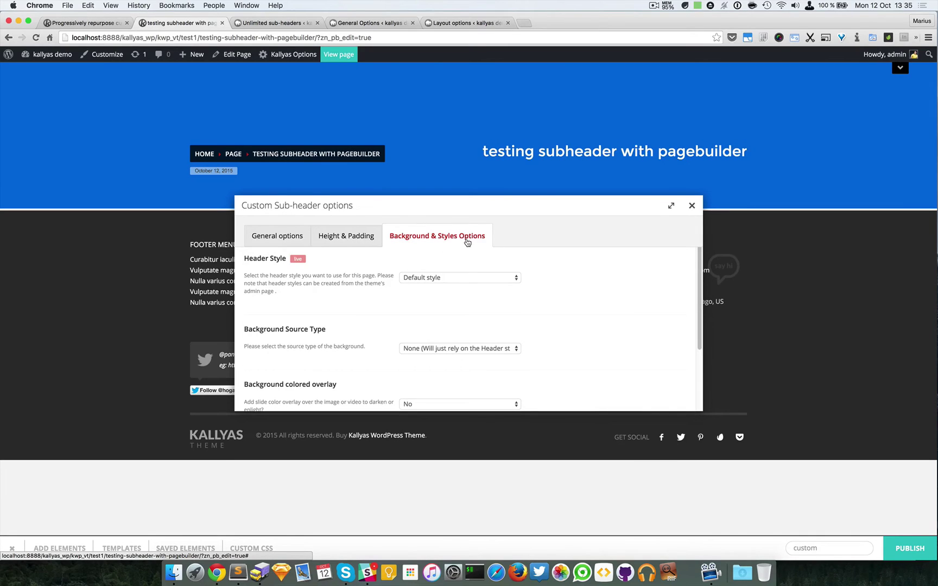
{"action": "left_click", "coordinate": [443, 278]}
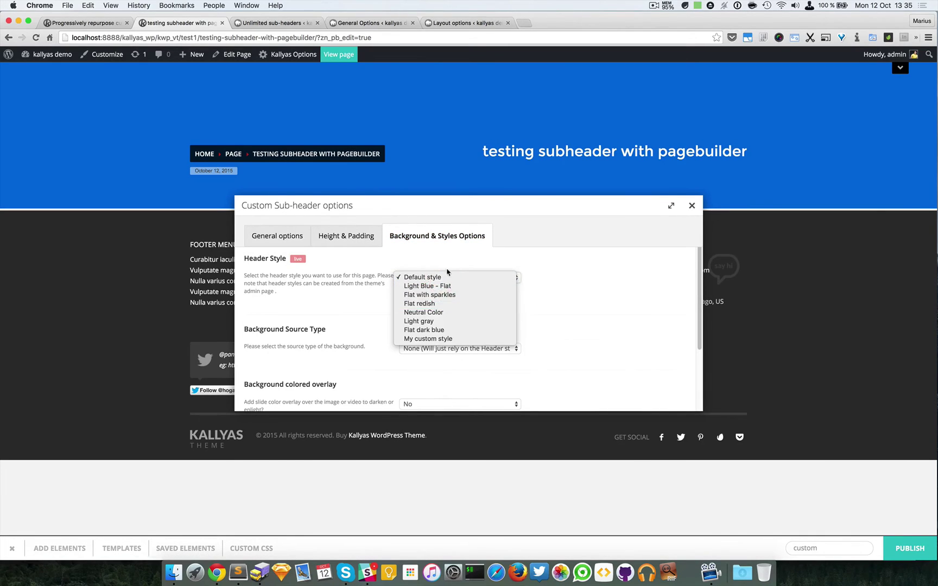
{"action": "left_click", "coordinate": [425, 339]}
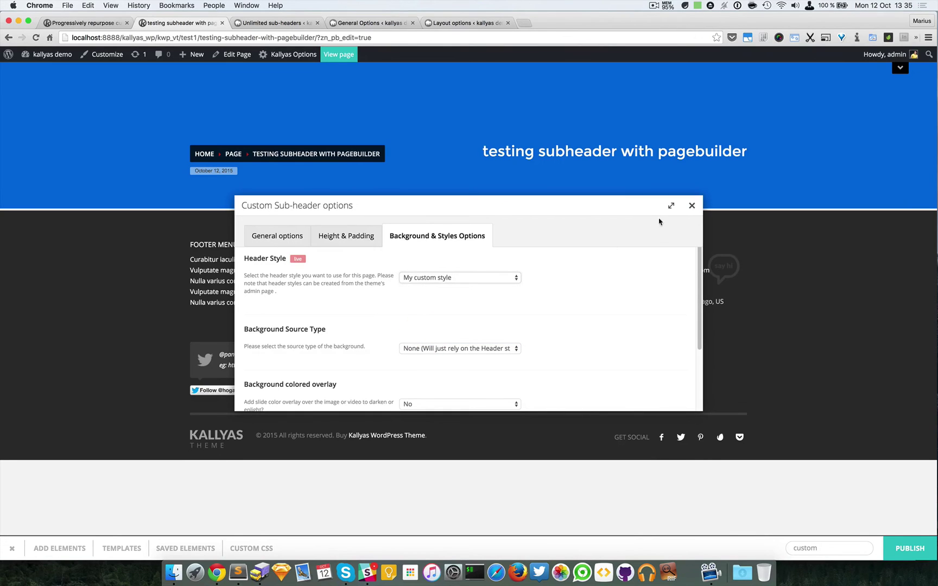
{"action": "left_click", "coordinate": [692, 205]}
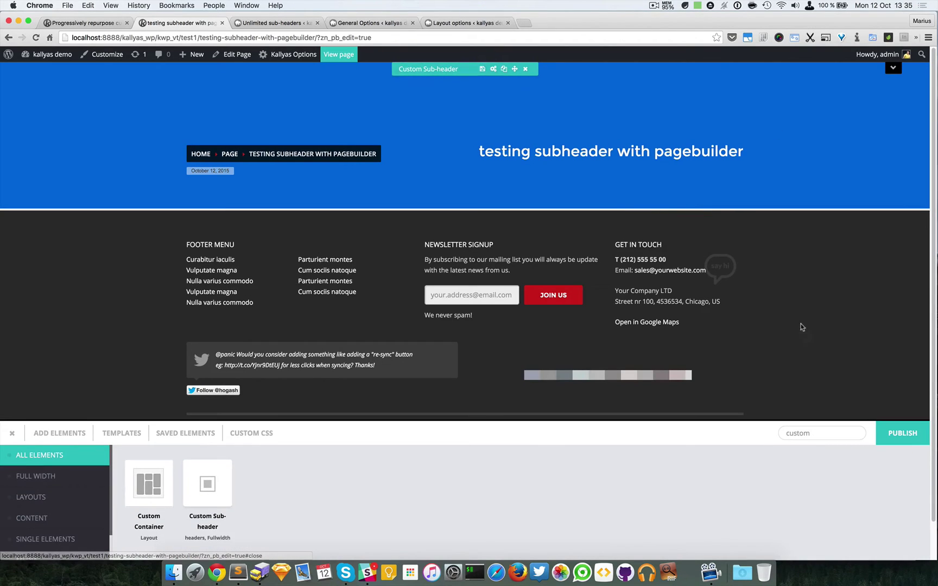
Publish the page changes and reload the page to show the green sub-header.
{"action": "left_click", "coordinate": [885, 434]}
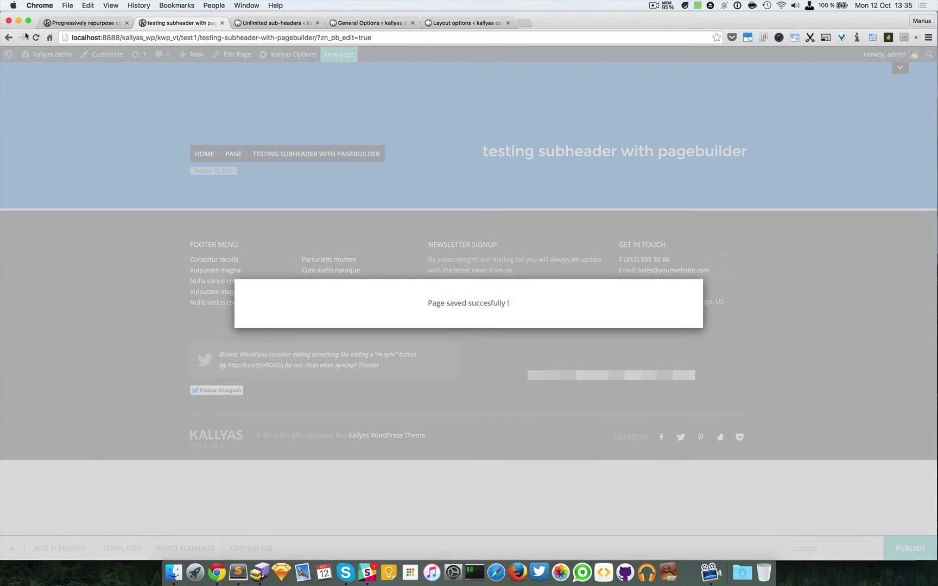
{"action": "left_click", "coordinate": [35, 37]}
{"action": "left_click", "coordinate": [535, 193]}
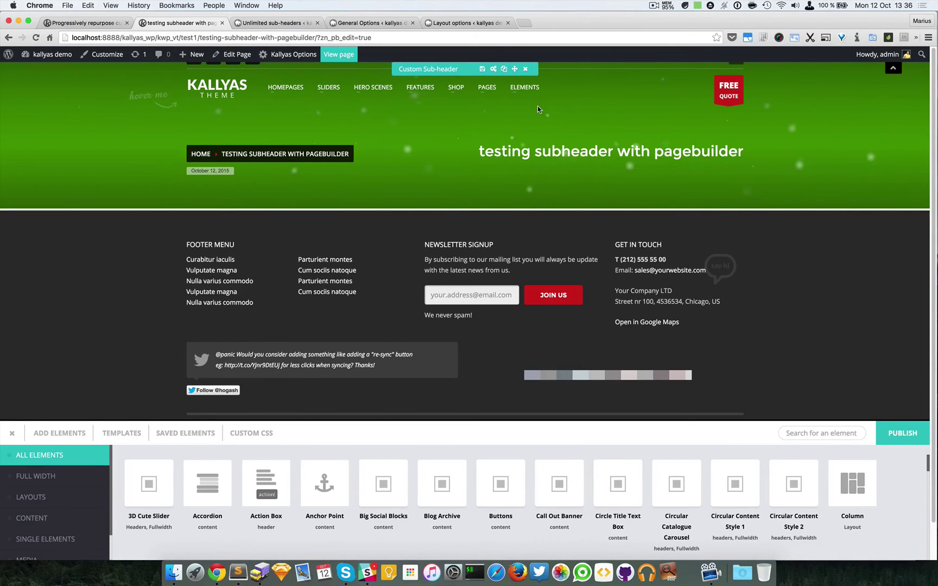
{"action": "left_click", "coordinate": [501, 68]}
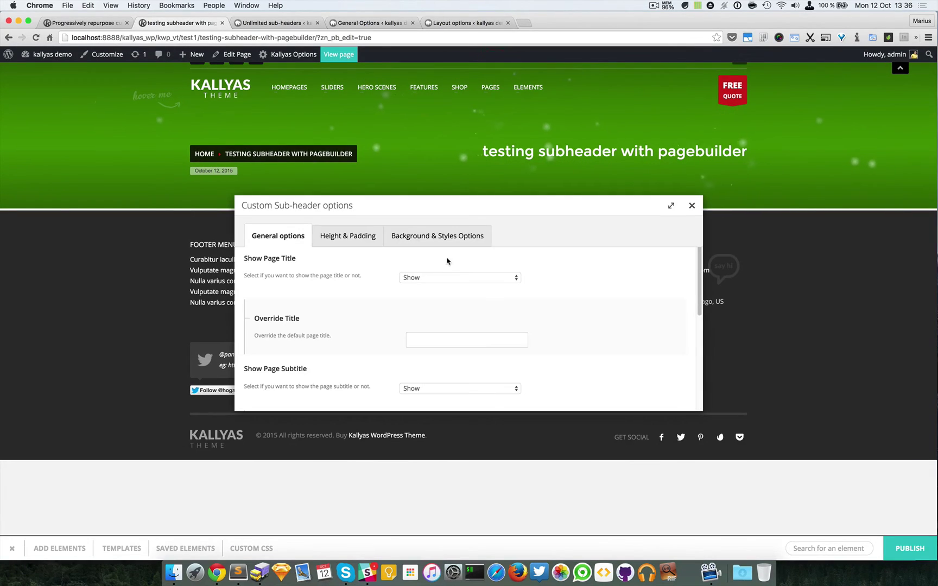
{"action": "left_click", "coordinate": [437, 237]}
{"action": "scroll", "coordinate": [571, 343], "scroll_direction": "down", "scroll_amount": 1}
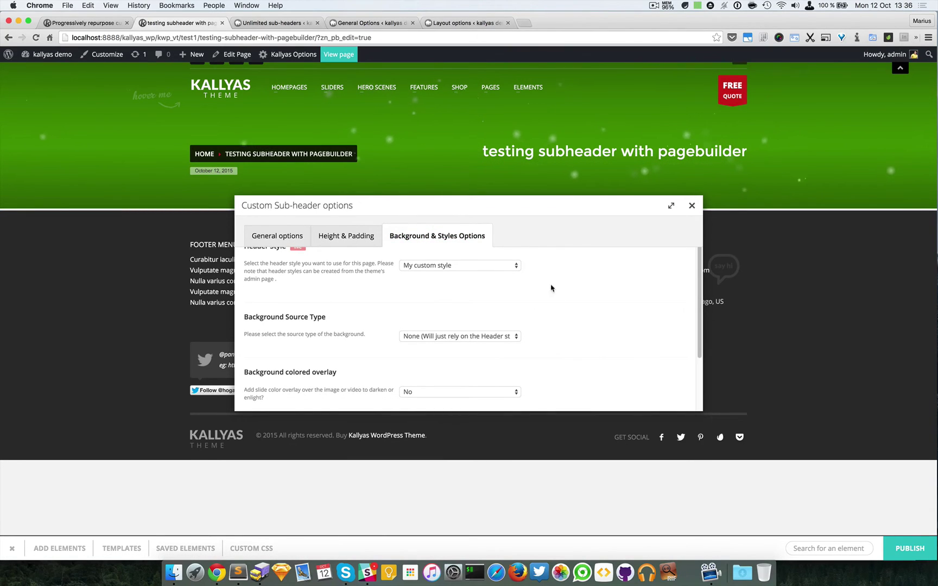
{"action": "left_click", "coordinate": [671, 206]}
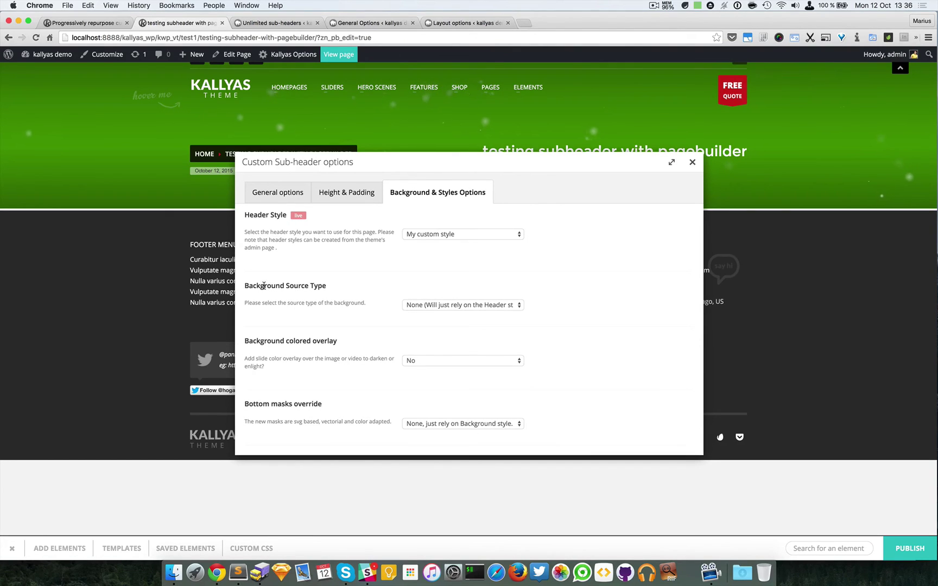
{"action": "left_click", "coordinate": [475, 305]}
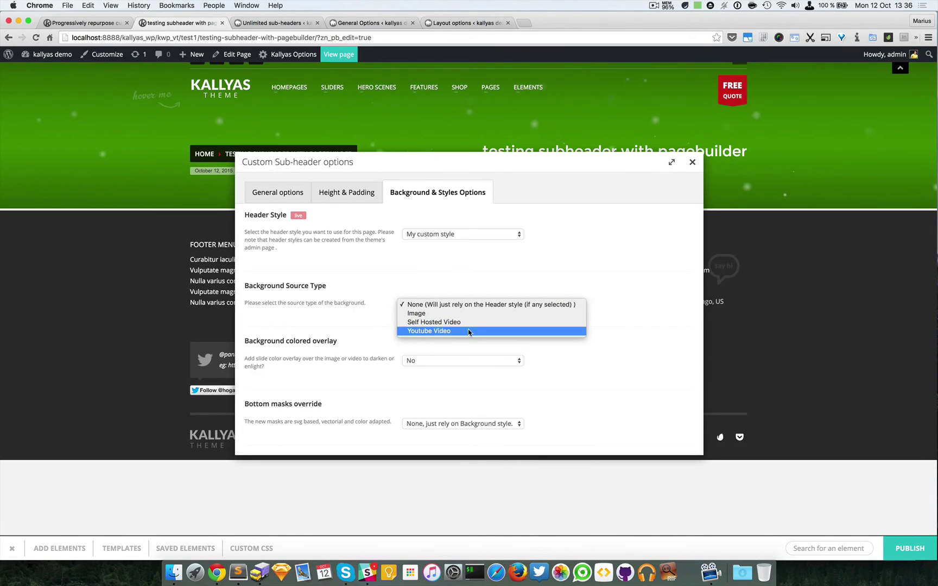
{"action": "left_click", "coordinate": [346, 353]}
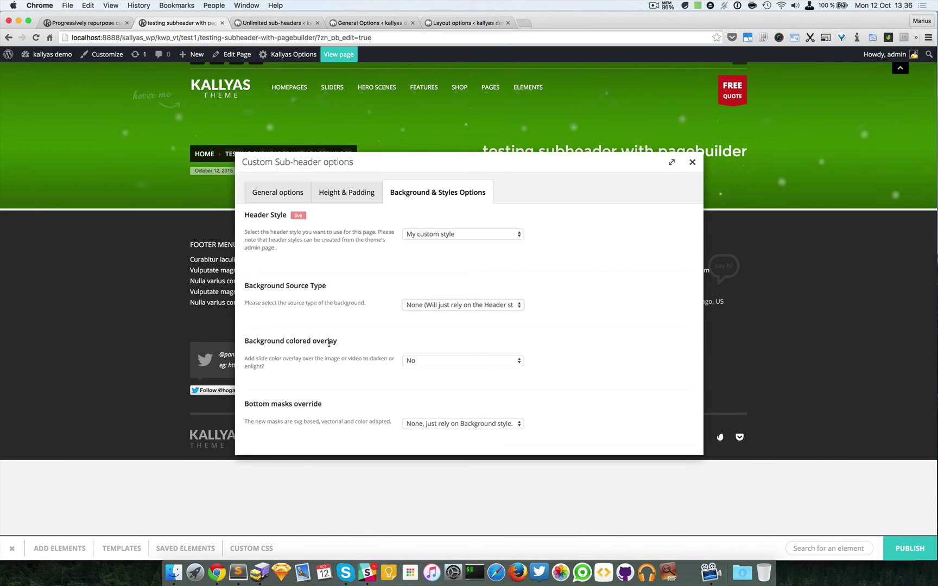
{"action": "left_click", "coordinate": [474, 360]}
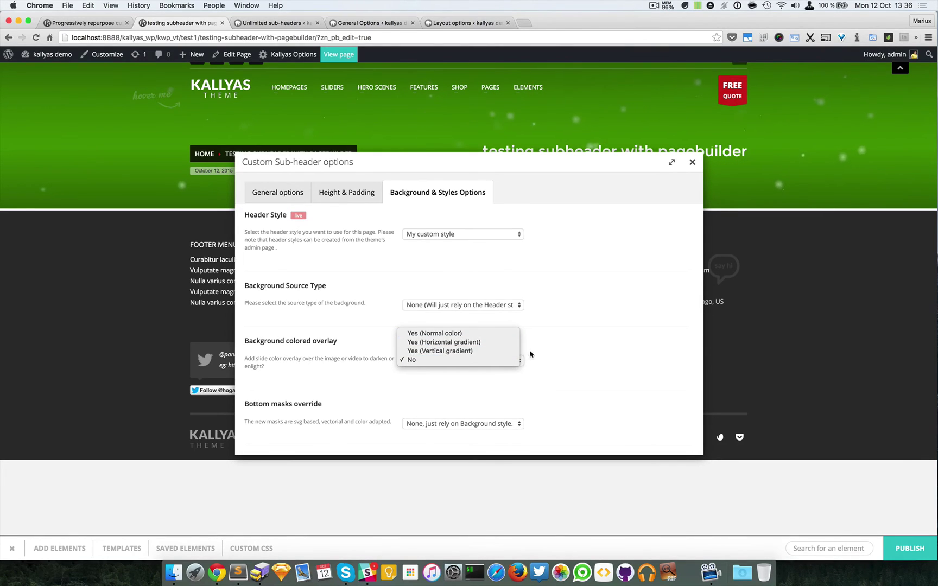
{"action": "left_click", "coordinate": [563, 354]}
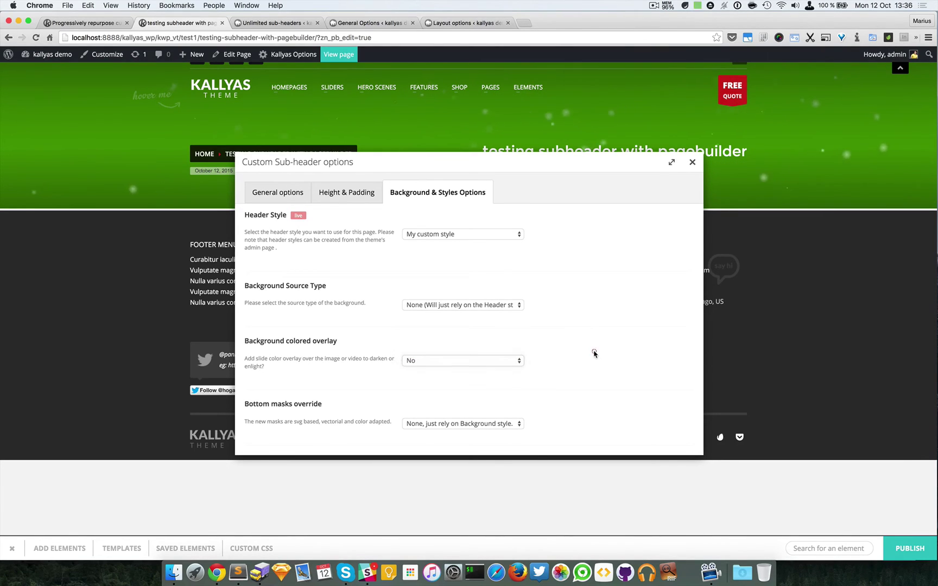
{"action": "left_click", "coordinate": [483, 423]}
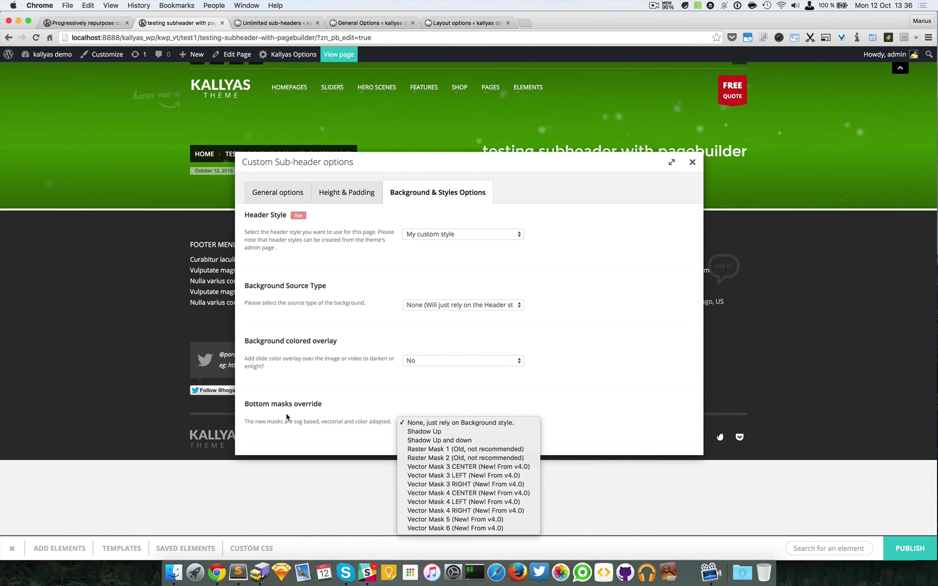
{"action": "left_click", "coordinate": [328, 419]}
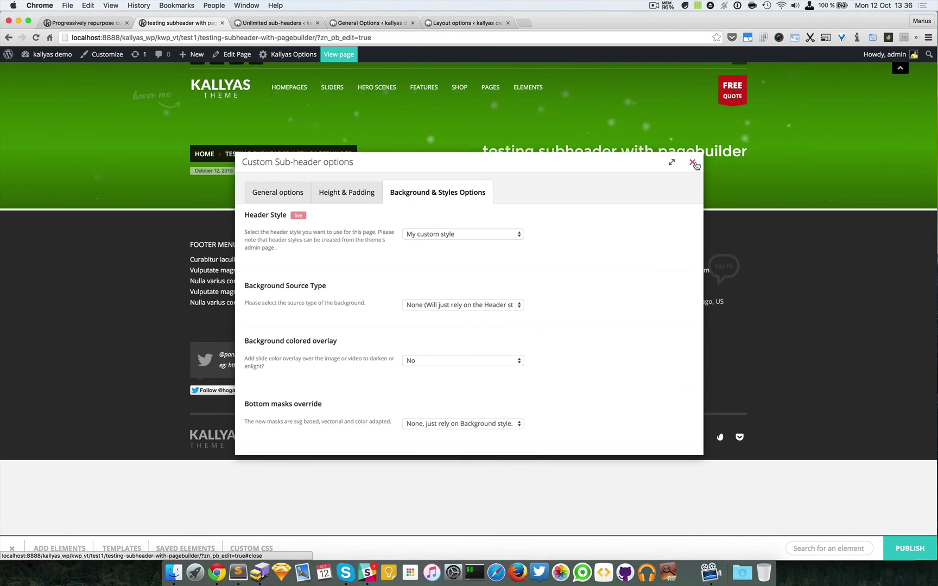
{"action": "left_click", "coordinate": [344, 195]}
{"action": "left_click", "coordinate": [275, 204]}
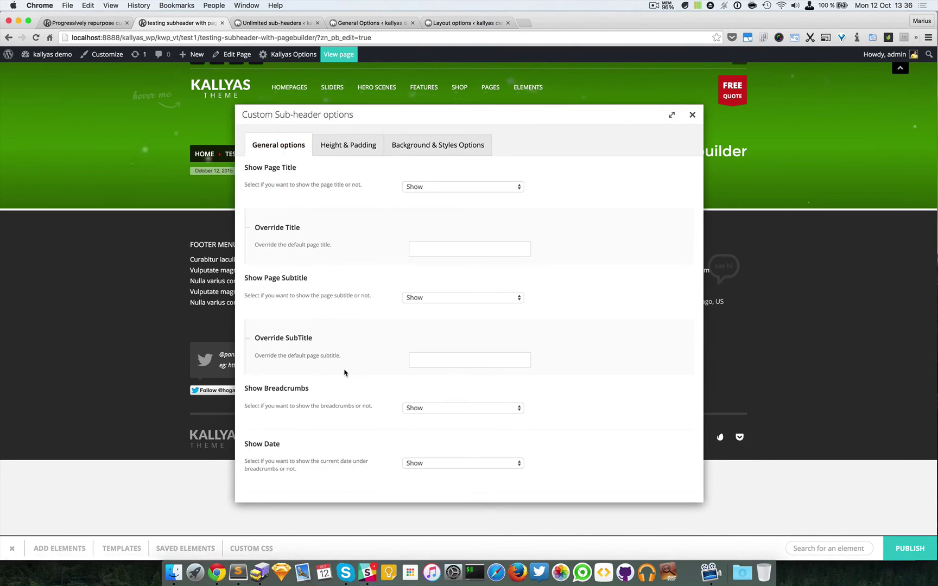
{"action": "left_click", "coordinate": [477, 242]}
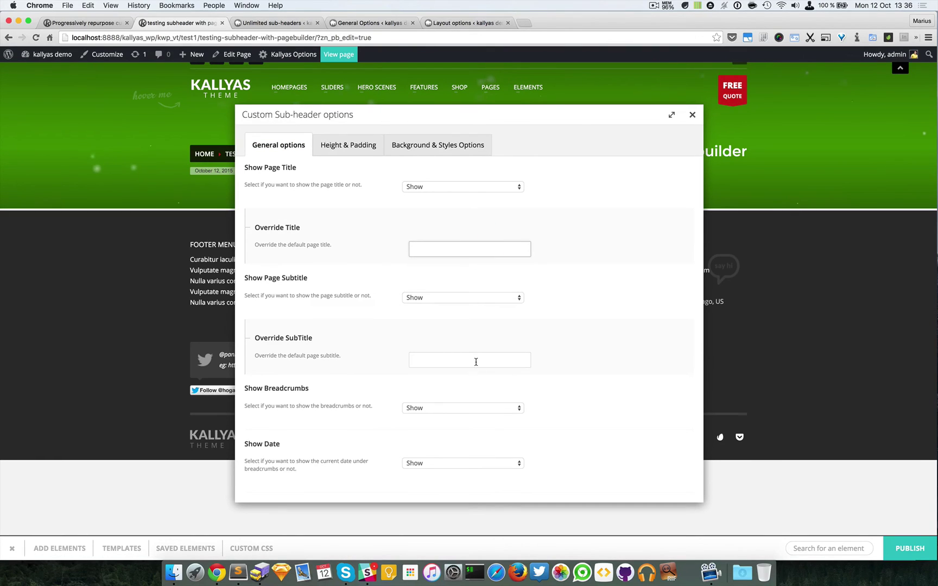
{"action": "left_click", "coordinate": [475, 360]}
{"action": "left_click", "coordinate": [642, 237]}
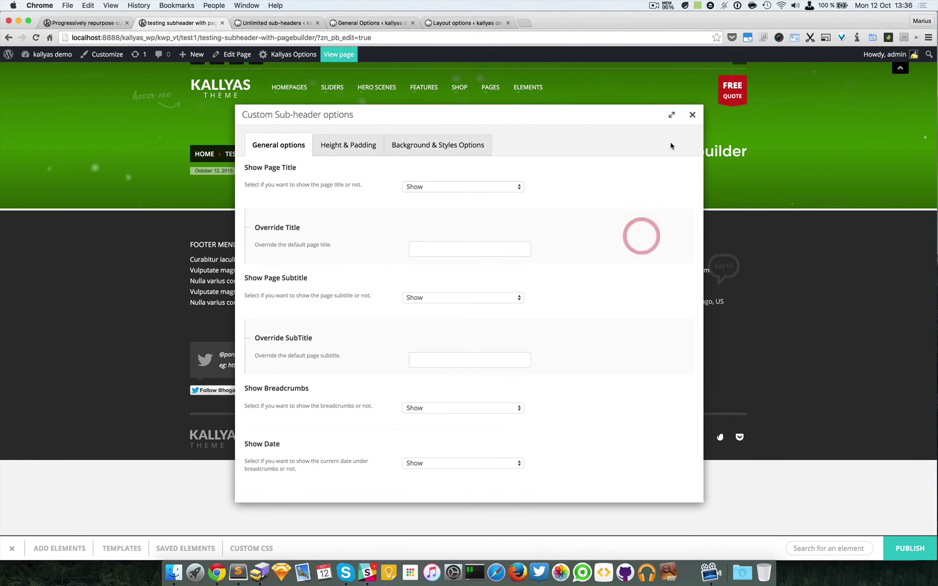
{"action": "left_click", "coordinate": [692, 116]}
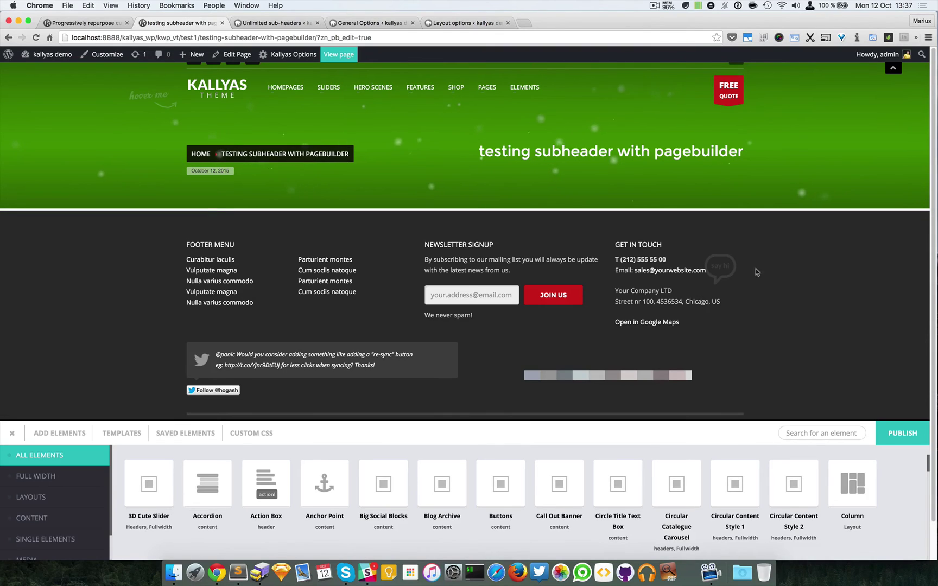
Look over the blog post's green animated sub-header on the front end.
{"action": "mouse_move", "coordinate": [677, 182]}
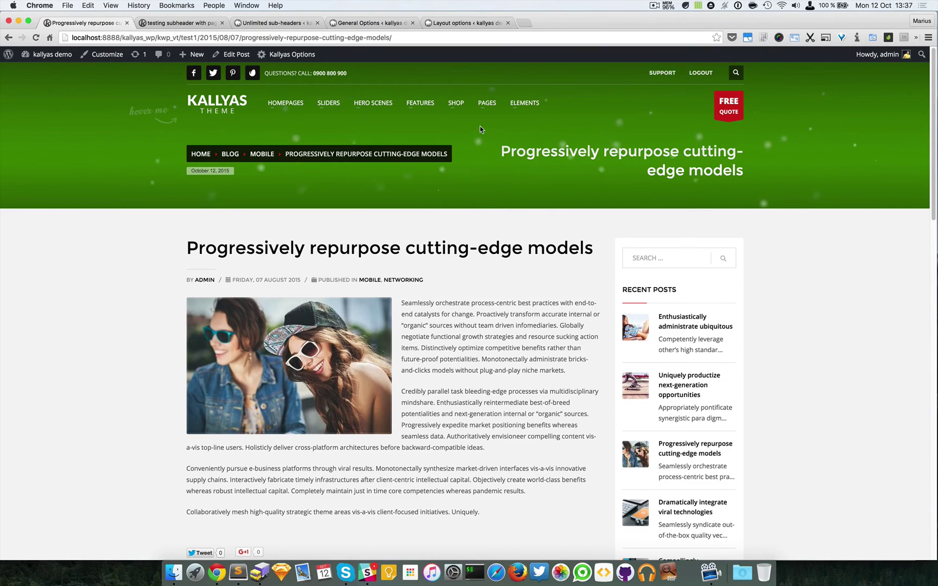
{"action": "mouse_move", "coordinate": [415, 106]}
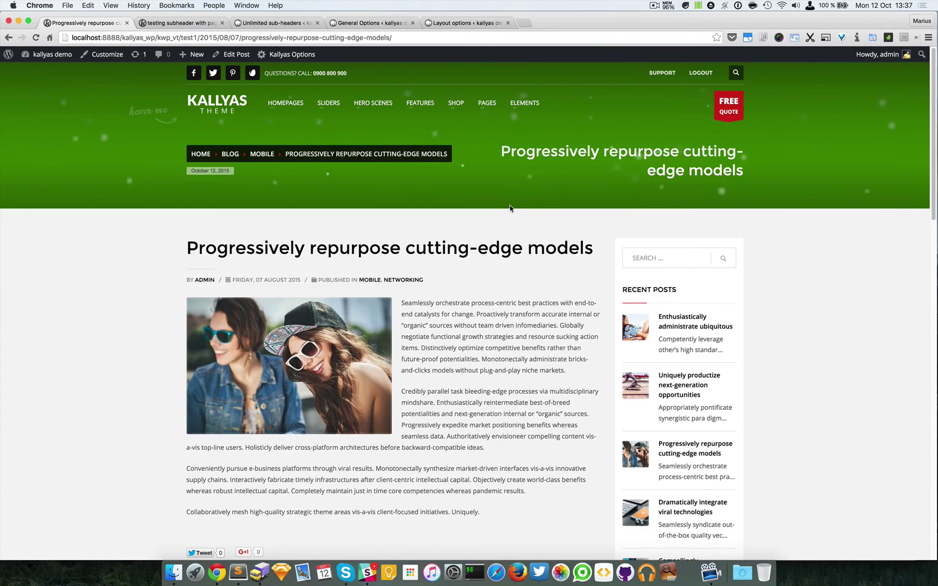
Return to the Unlimited sub-headers page listing the seven saved header styles, ending with uh_style_name.
{"action": "left_click", "coordinate": [182, 24]}
{"action": "left_click", "coordinate": [266, 24]}
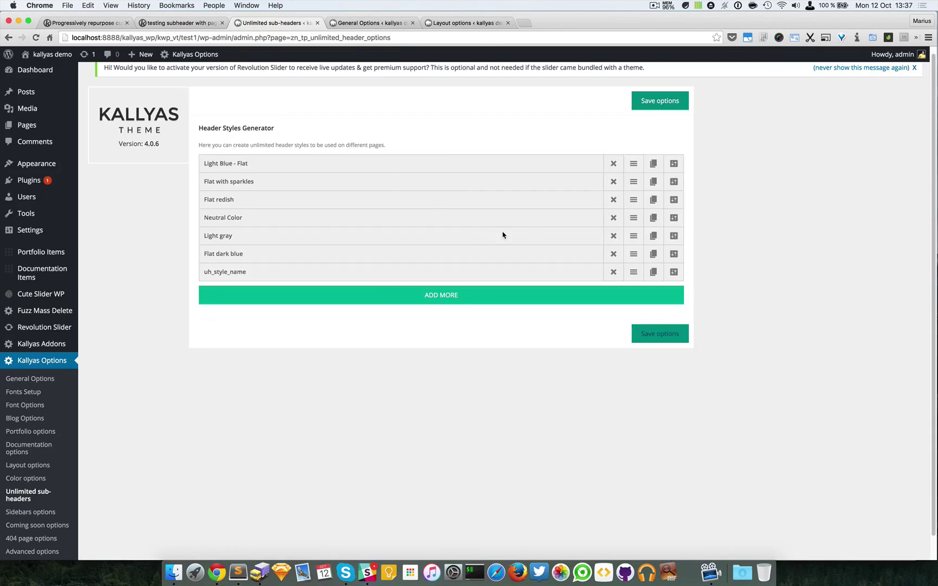
{"action": "left_click", "coordinate": [813, 339]}
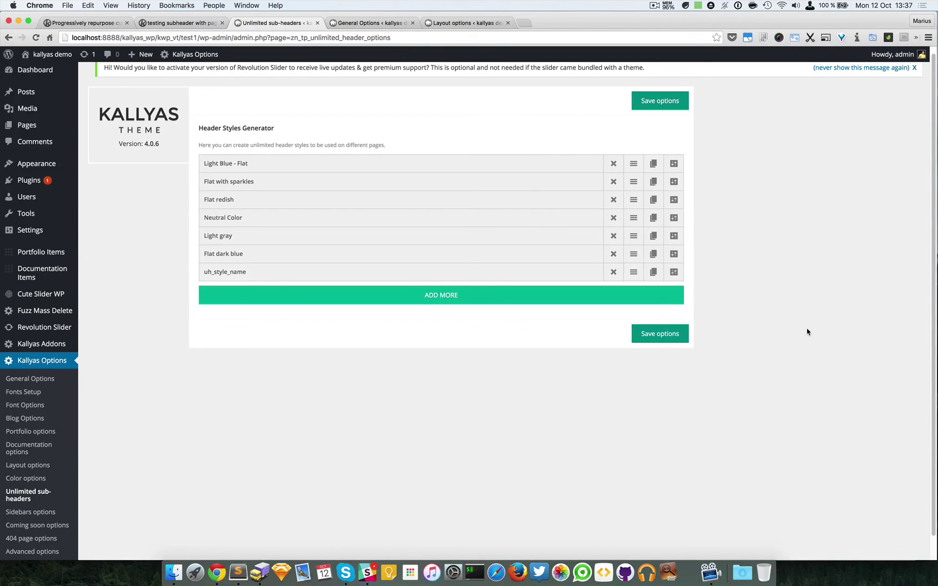